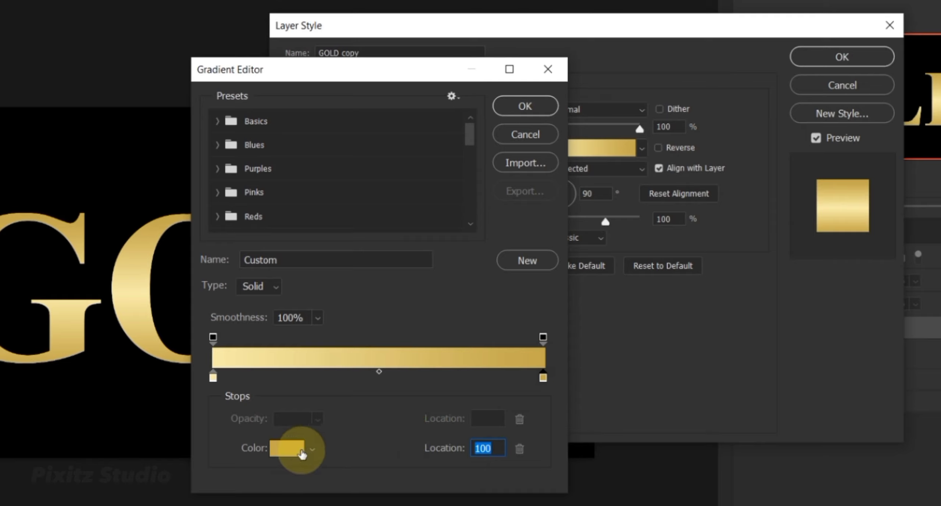
Set the gradient's end stop at location 100 to the color c1ac51.
{"action": "left_click", "coordinate": [287, 448]}
{"action": "left_click", "coordinate": [823, 323]}
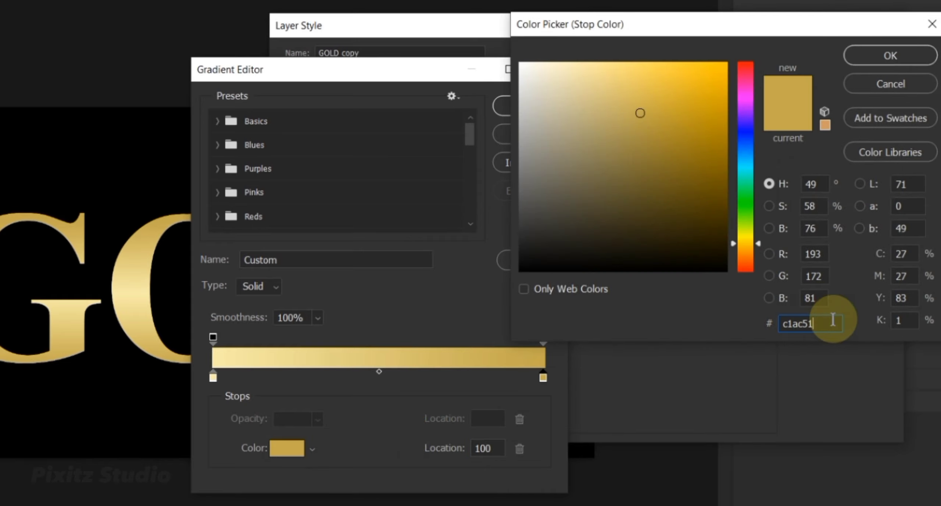
{"action": "left_click", "coordinate": [883, 56]}
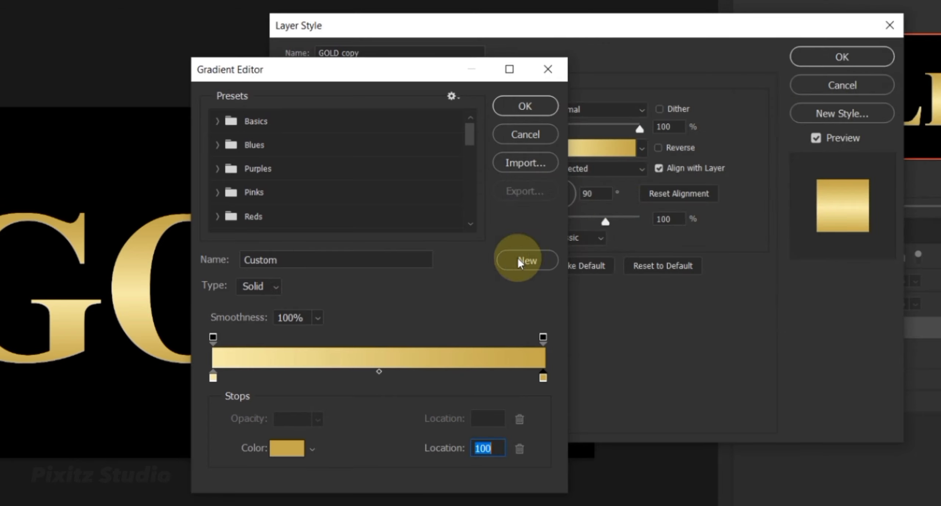
Save the gold gradient as a new preset named "new" and apply it to the Gradient Overlay.
{"action": "left_click_drag", "start_coordinate": [340, 259], "coordinate": [240, 260]}
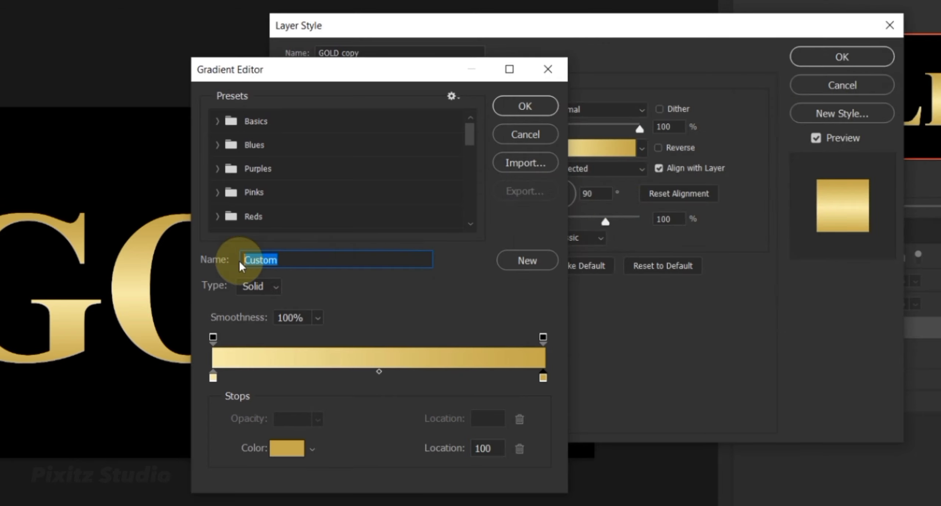
{"action": "type", "text": "new"}
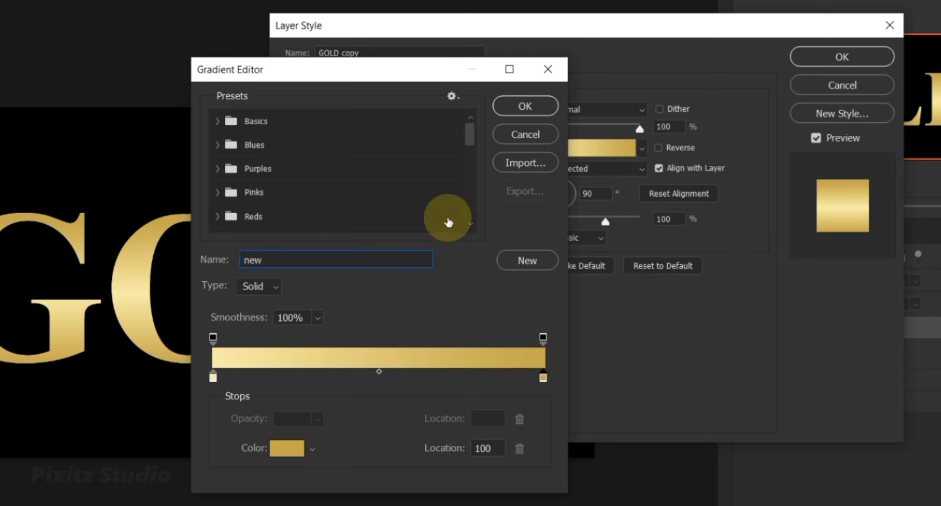
{"action": "left_click", "coordinate": [527, 260]}
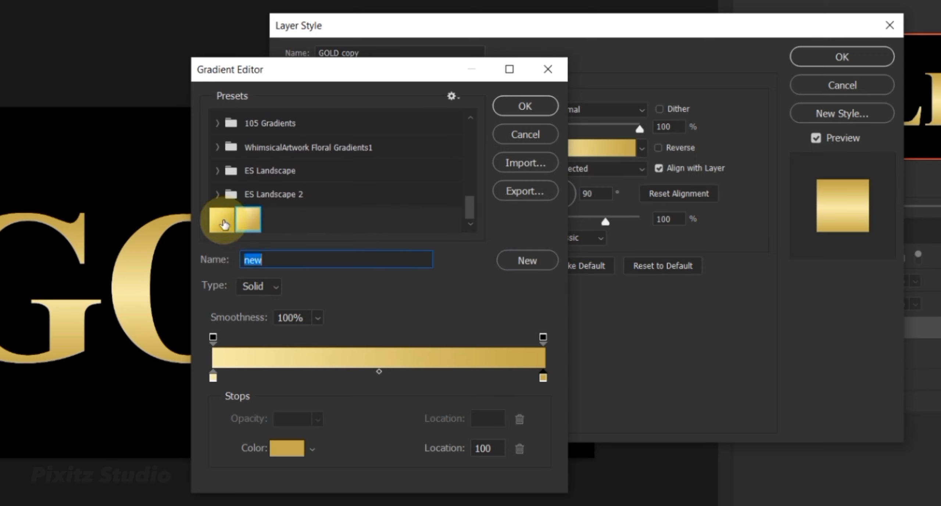
{"action": "left_click", "coordinate": [221, 219]}
{"action": "left_click", "coordinate": [249, 221]}
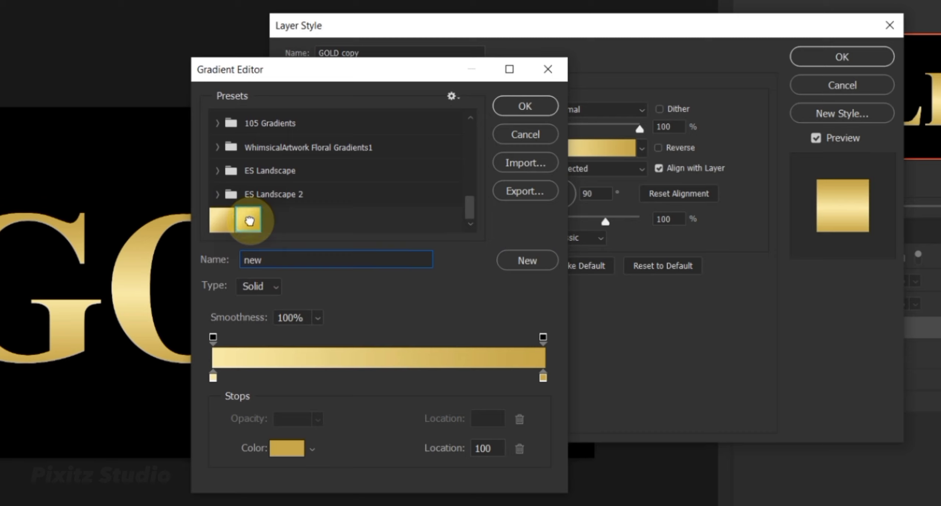
{"action": "left_click", "coordinate": [515, 117]}
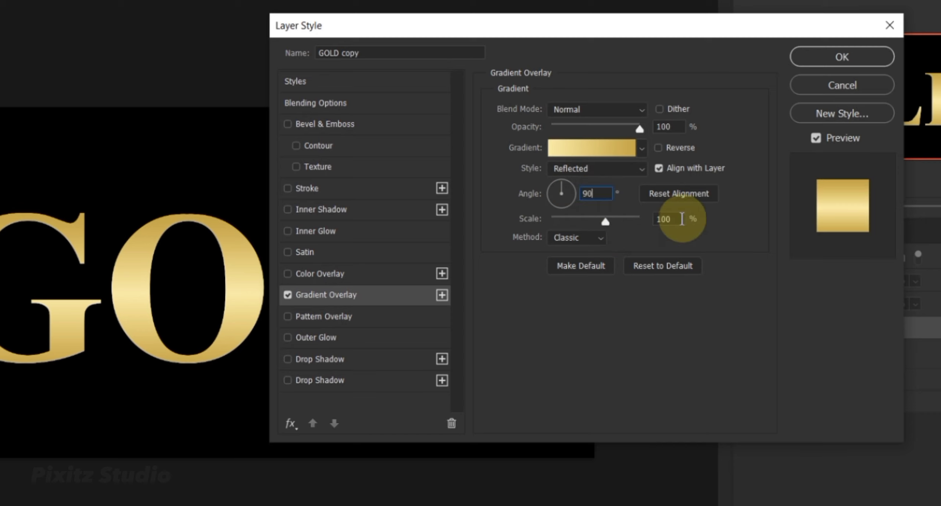
Enable Bevel & Emboss on the GOLD copy layer and set its style to Inner Bevel.
{"action": "left_click", "coordinate": [677, 218]}
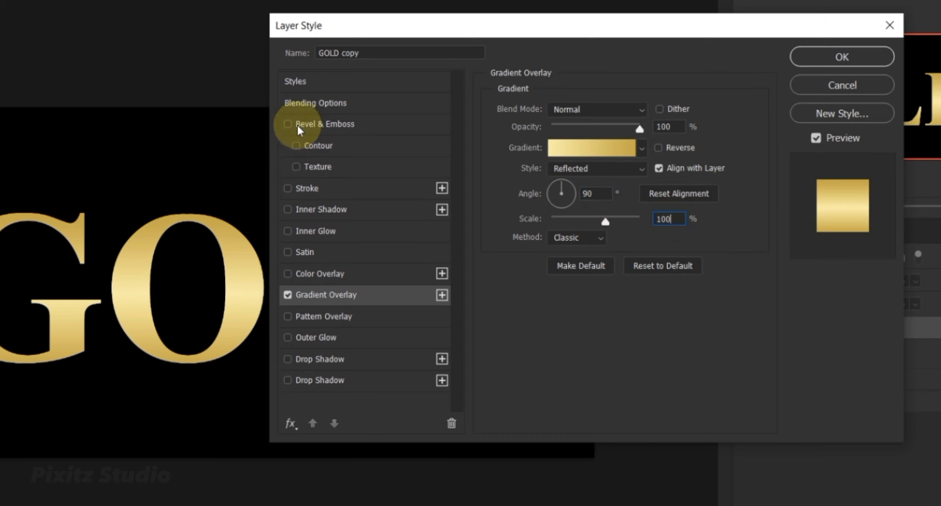
{"action": "left_click", "coordinate": [287, 124]}
{"action": "left_click", "coordinate": [335, 126]}
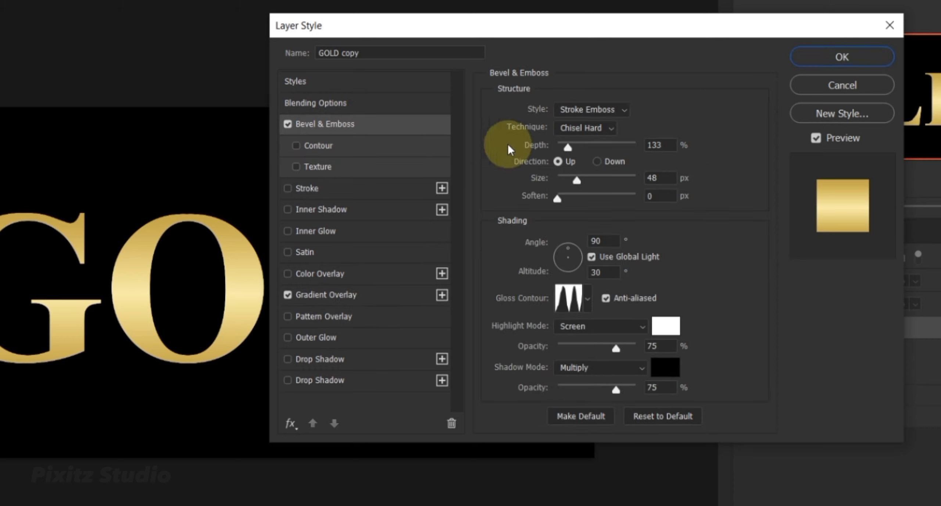
{"action": "left_click", "coordinate": [593, 111]}
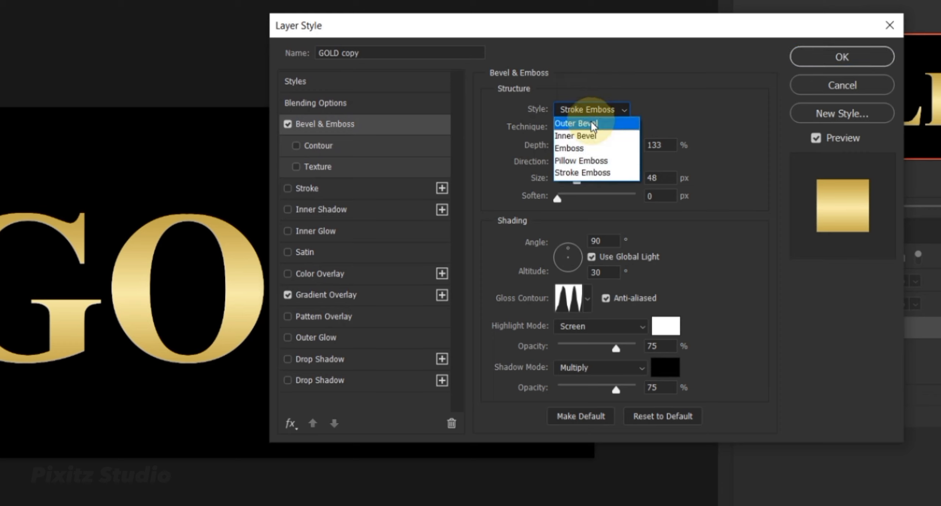
{"action": "left_click", "coordinate": [592, 136]}
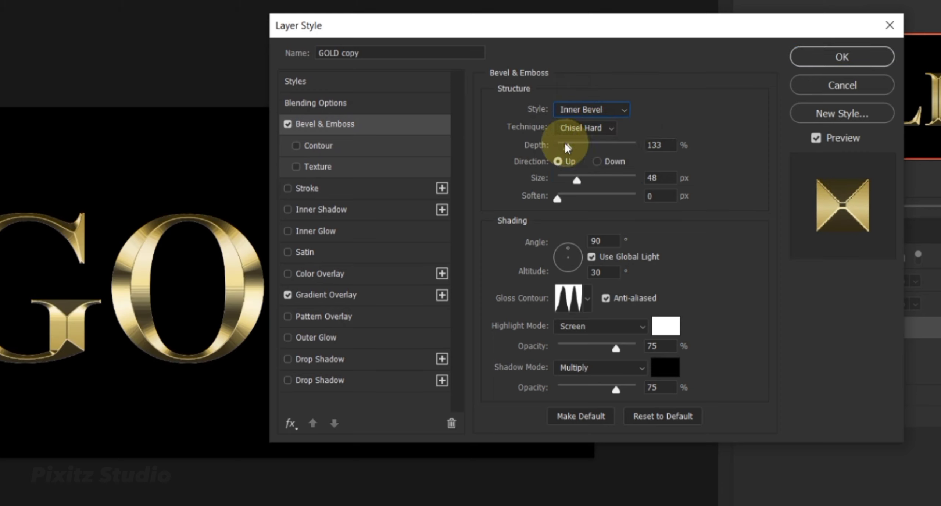
Set the bevel's depth to 170%.
{"action": "left_click_drag", "start_coordinate": [568, 148], "coordinate": [572, 147]}
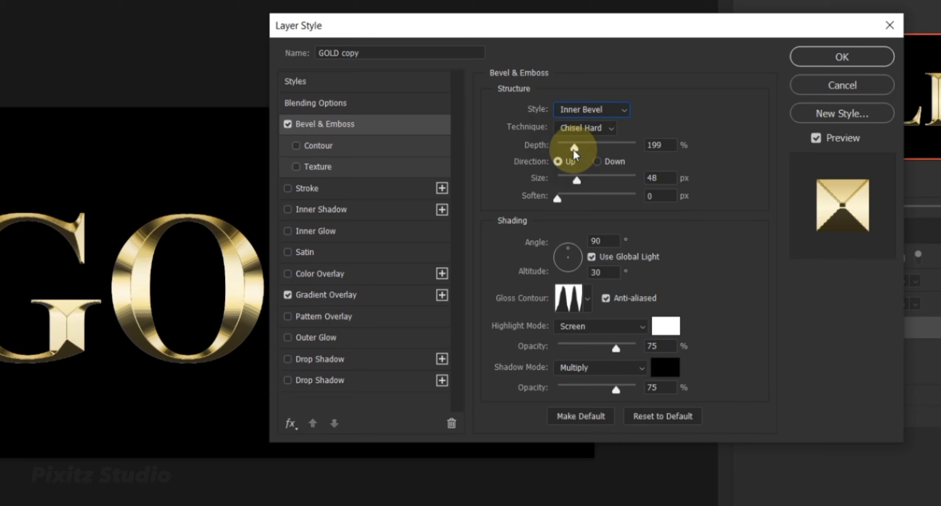
{"action": "double_click", "coordinate": [663, 147]}
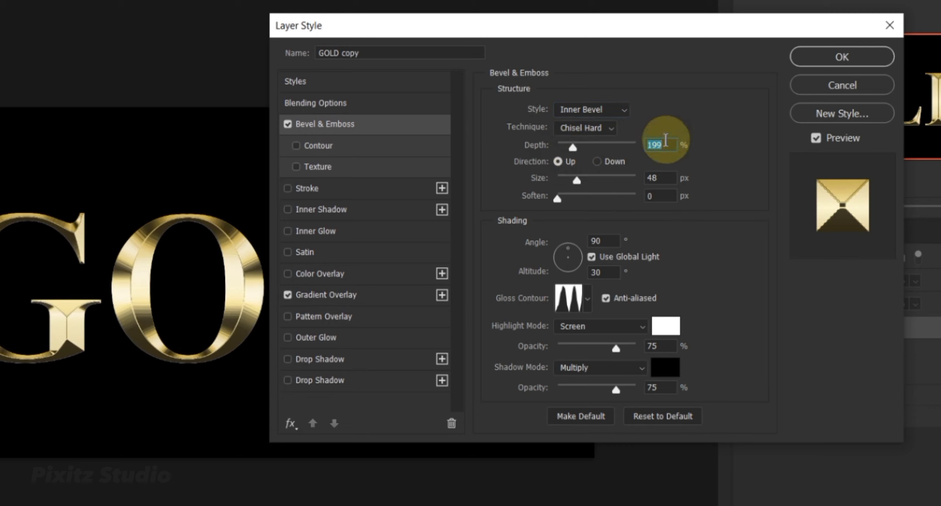
{"action": "type", "text": "170"}
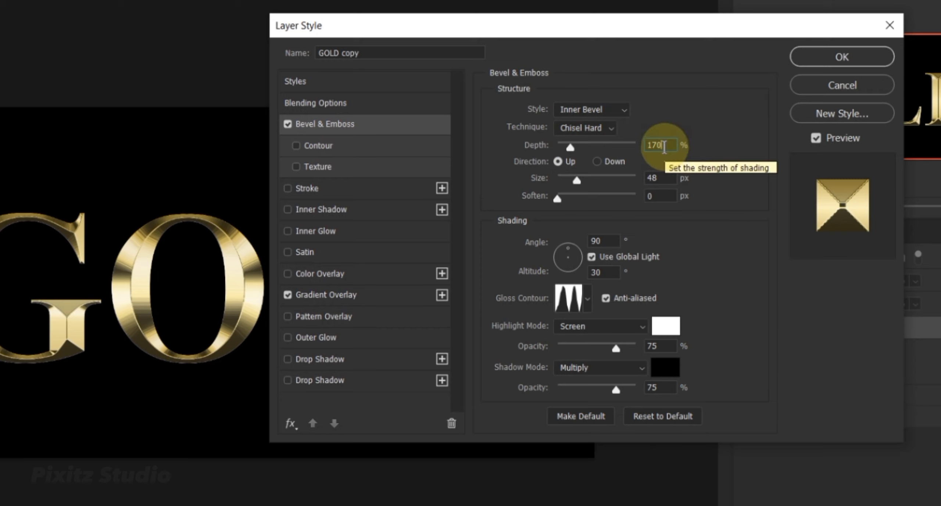
Set the bevel's shading angle to 130° with an altitude of 30°.
{"action": "left_click_drag", "start_coordinate": [610, 237], "coordinate": [588, 245]}
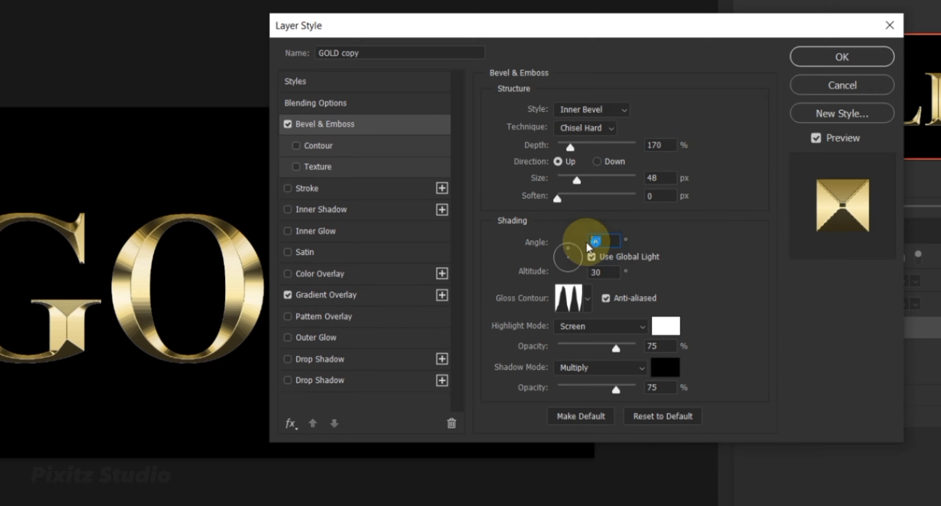
{"action": "type", "text": "130"}
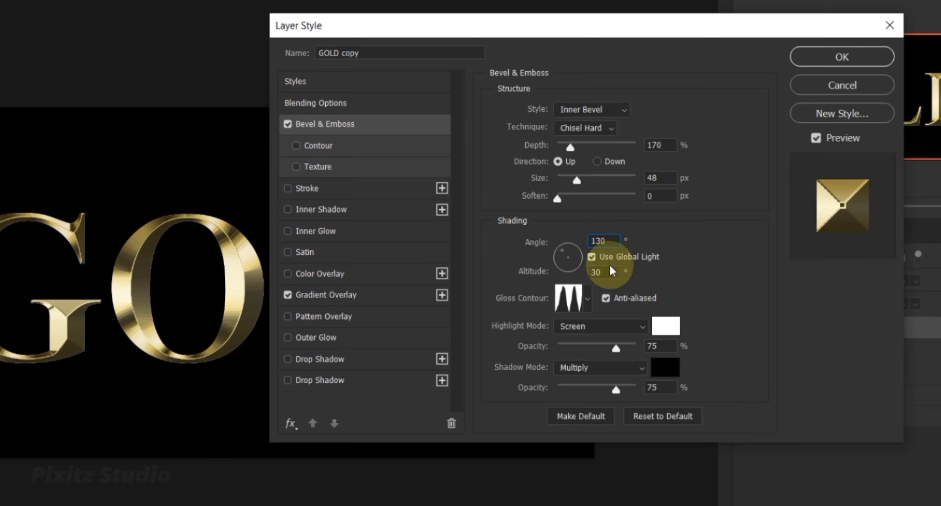
{"action": "left_click", "coordinate": [605, 274]}
Use the Ring - Double gloss contour and the Screen highlight mode for the bevel's shading.
{"action": "left_click", "coordinate": [588, 298]}
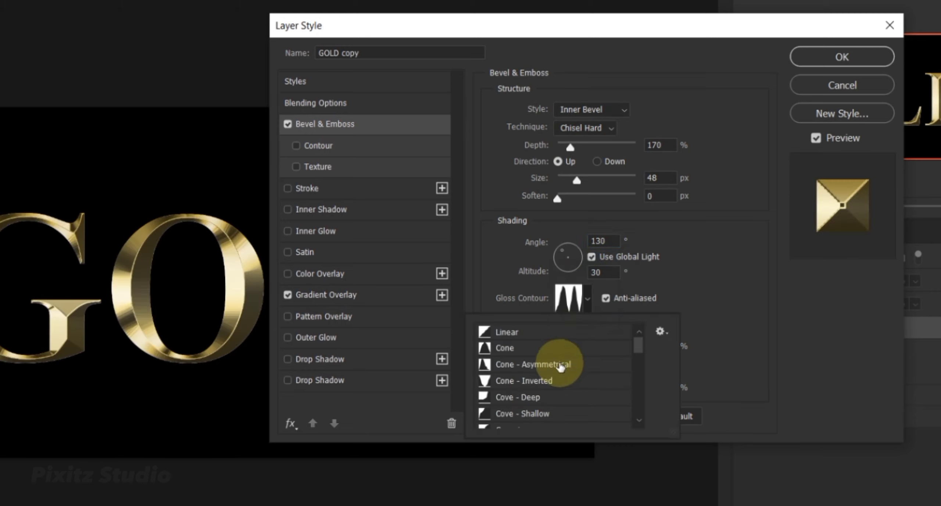
{"action": "scroll", "coordinate": [539, 392], "scroll_direction": "down", "scroll_amount": 2}
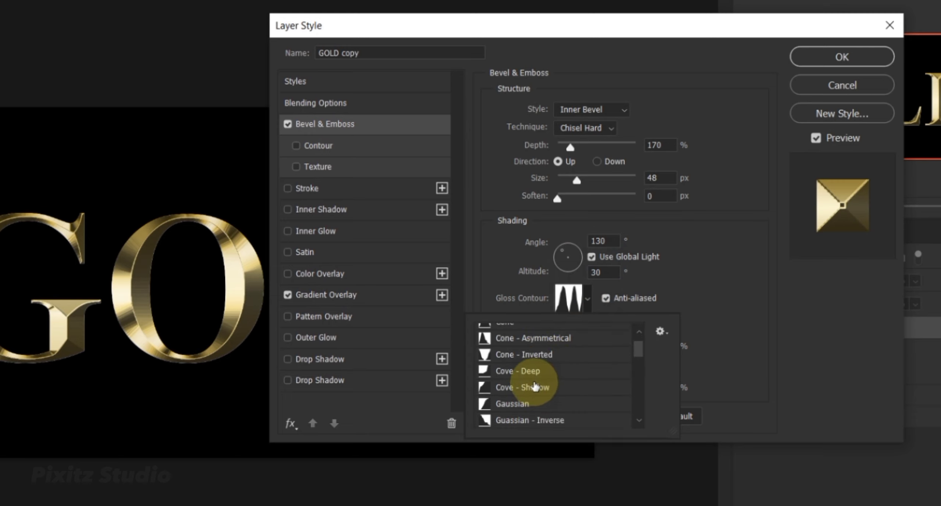
{"action": "scroll", "coordinate": [534, 386], "scroll_direction": "up", "scroll_amount": 1}
{"action": "scroll", "coordinate": [533, 382], "scroll_direction": "down", "scroll_amount": 6}
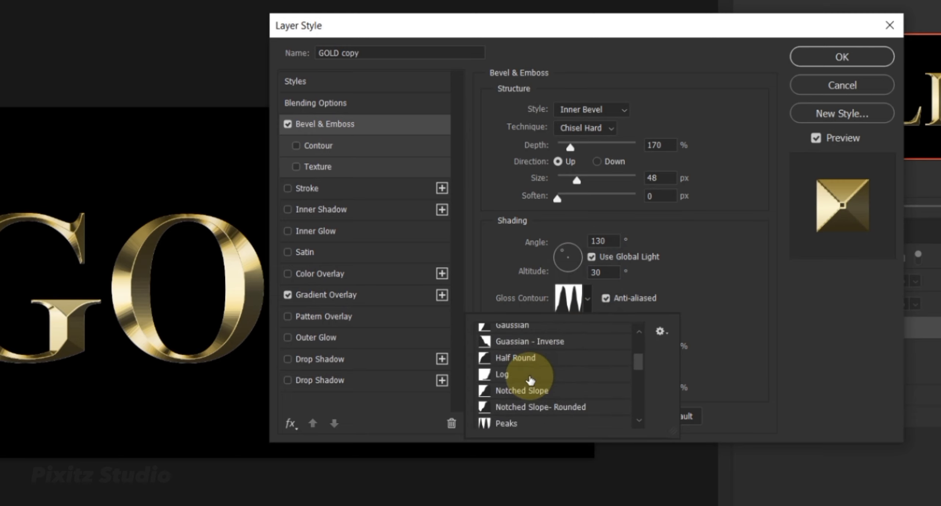
{"action": "scroll", "coordinate": [530, 381], "scroll_direction": "down", "scroll_amount": 4}
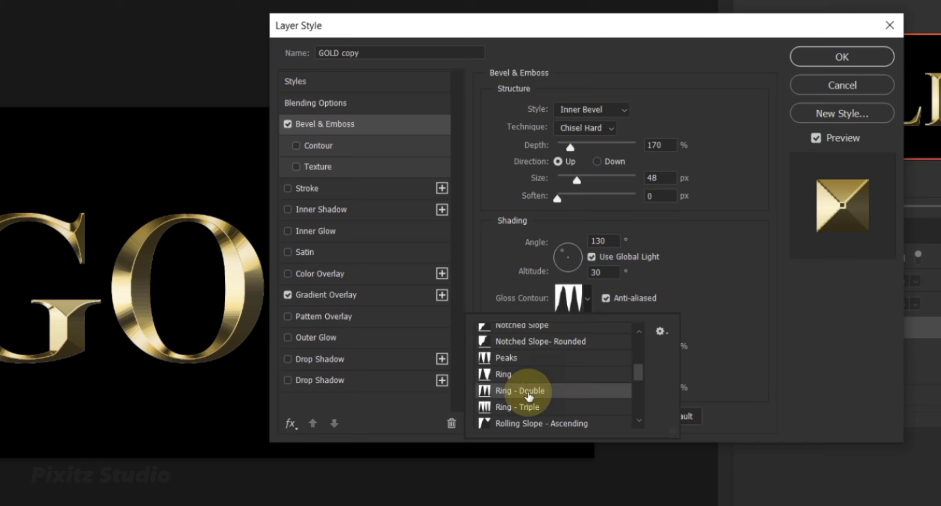
{"action": "left_click", "coordinate": [727, 300]}
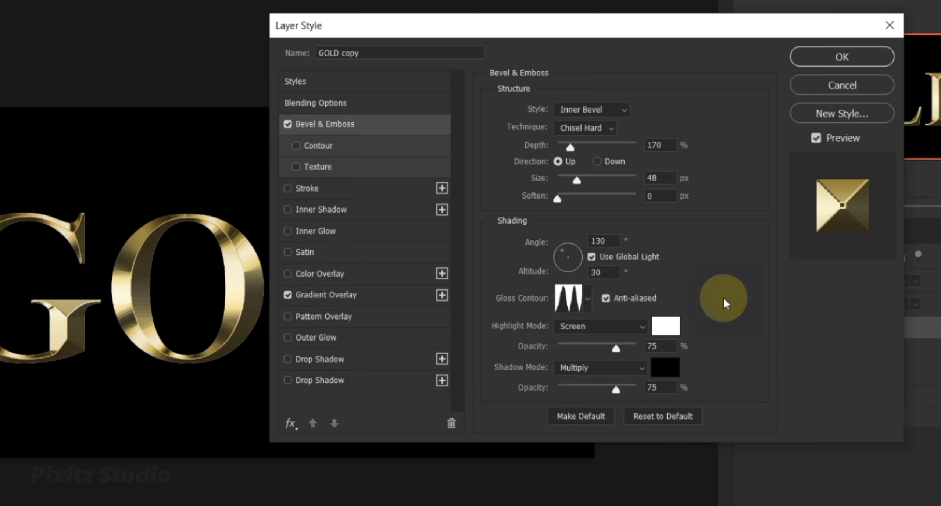
{"action": "left_click", "coordinate": [620, 326]}
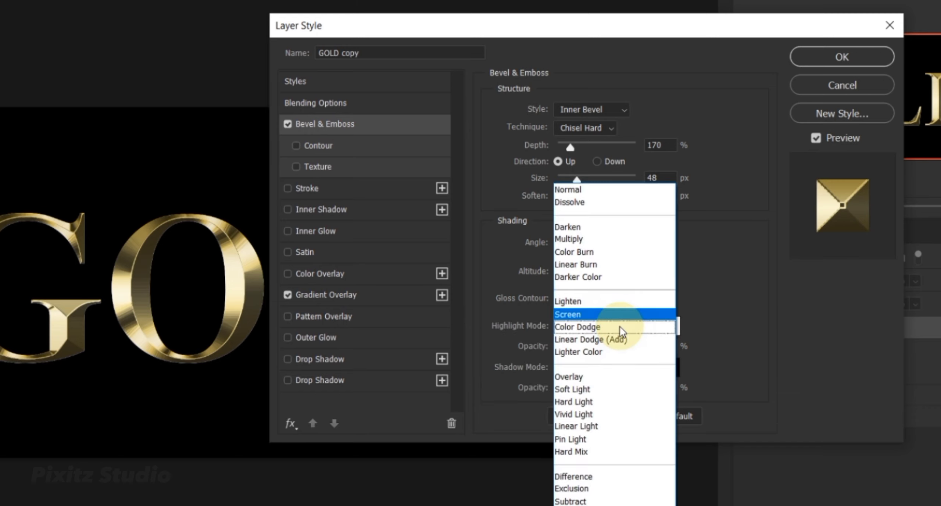
{"action": "left_click", "coordinate": [618, 316]}
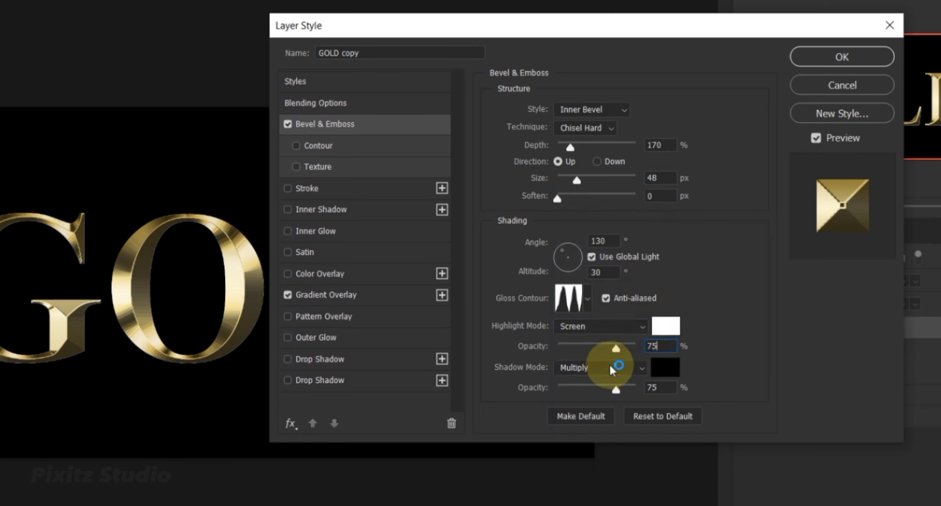
Set the bevel's size to 46 px.
{"action": "left_click_drag", "start_coordinate": [576, 180], "coordinate": [568, 183]}
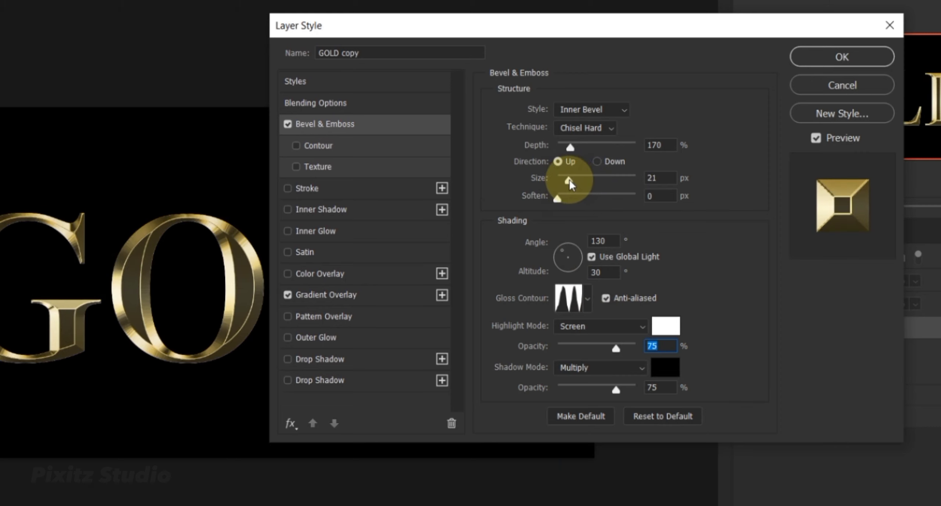
{"action": "left_click", "coordinate": [657, 188]}
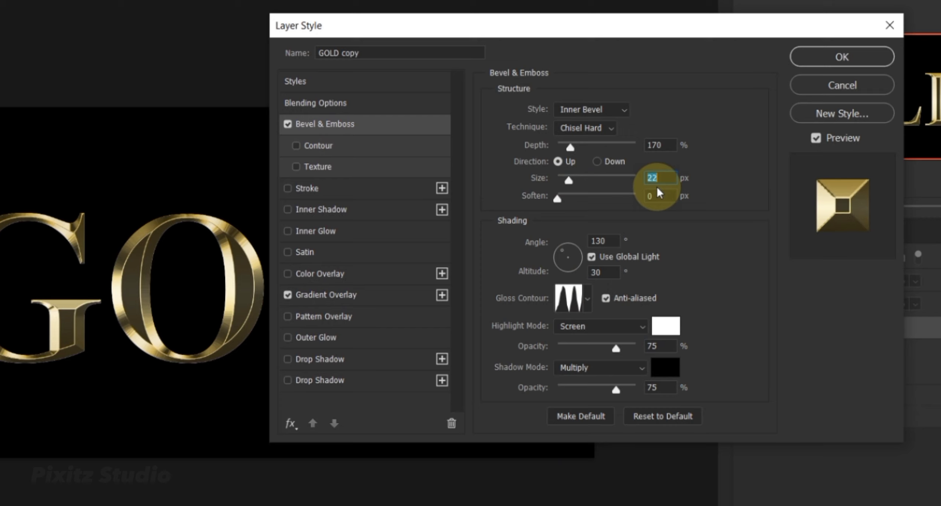
{"action": "key", "text": "Up"}
{"action": "key", "text": "Up"}
{"action": "key", "text": "Up"}
{"action": "key", "text": "Up"}
{"action": "key", "text": "Up"}
{"action": "key", "text": "Up"}
{"action": "key", "text": "Up"}
{"action": "key", "text": "Up"}
{"action": "key", "text": "Up"}
{"action": "key", "text": "Up"}
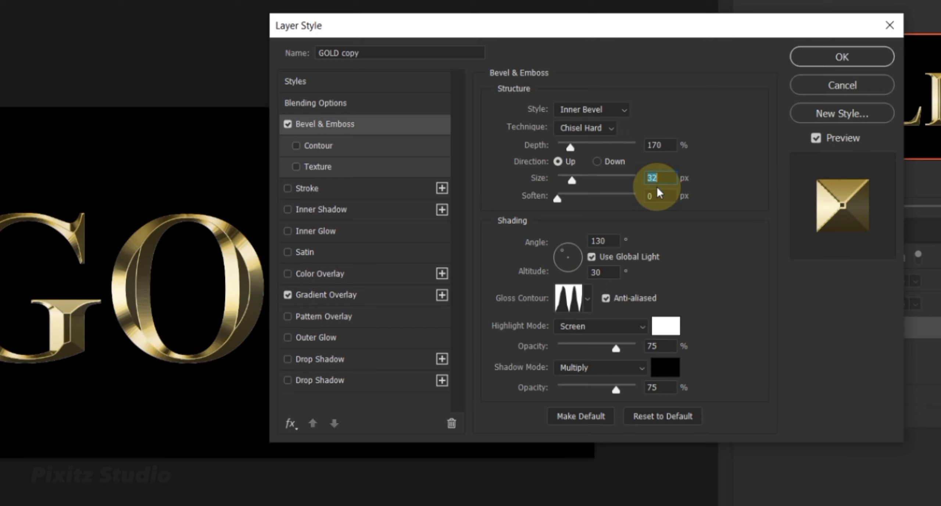
{"action": "key", "text": "Up"}
{"action": "key", "text": "Up"}
{"action": "key", "text": "Up"}
{"action": "key", "text": "Up"}
{"action": "key", "text": "Up"}
{"action": "key", "text": "Up"}
{"action": "key", "text": "Up"}
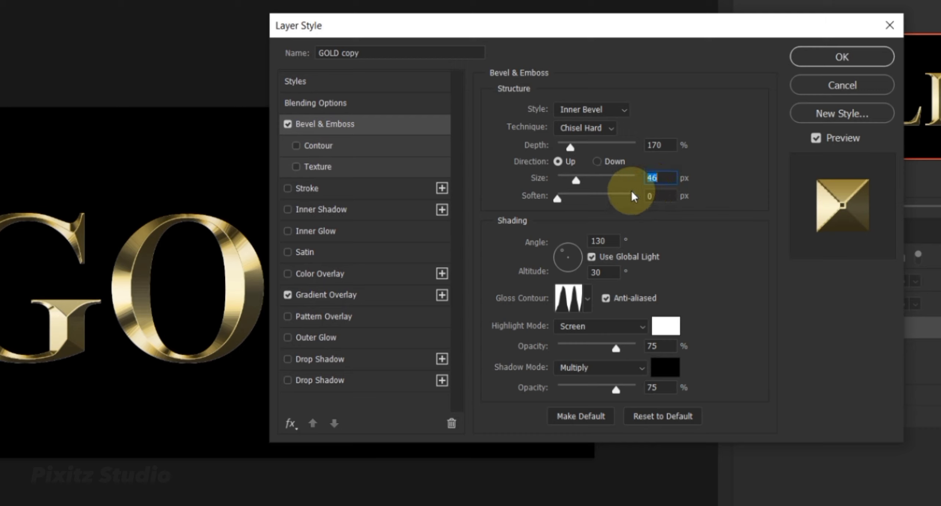
{"action": "left_click", "coordinate": [673, 178]}
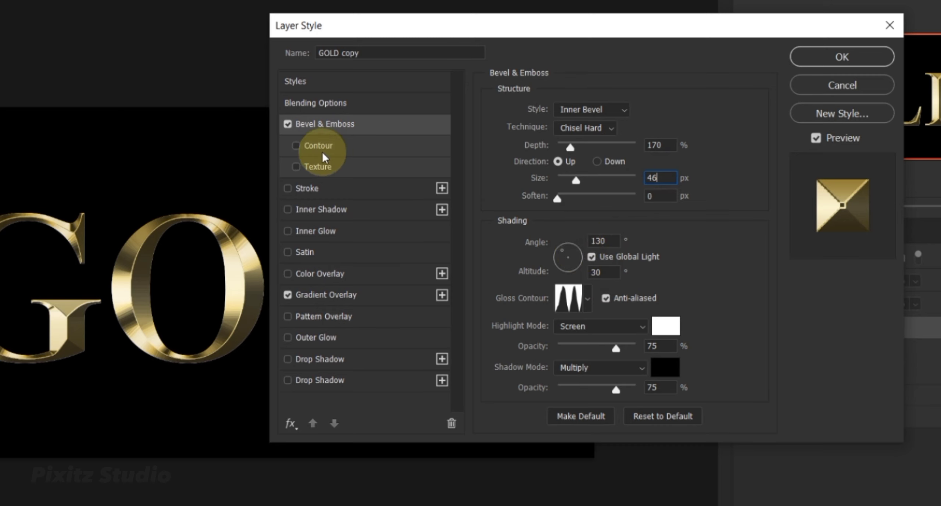
Enable Inner Glow on the GOLD copy layer with the Multiply blend mode and 50% opacity.
{"action": "left_click", "coordinate": [307, 231]}
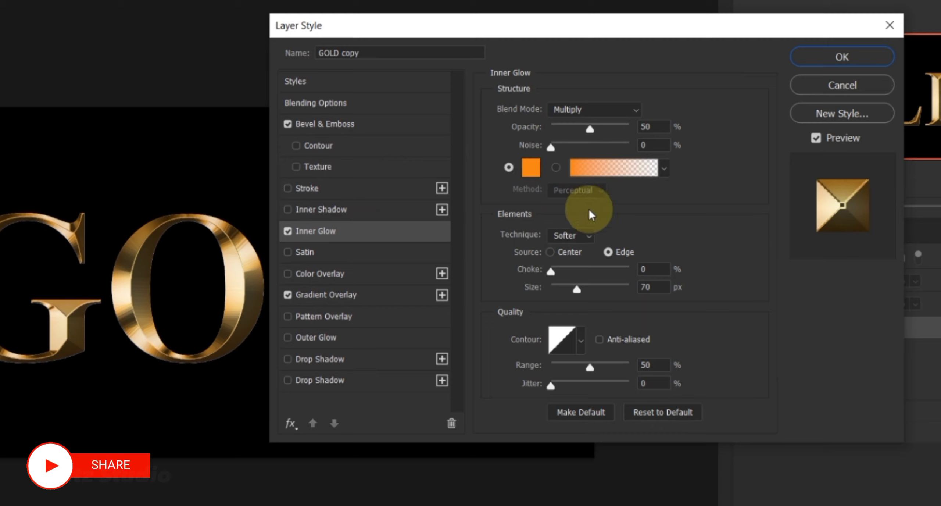
{"action": "left_click", "coordinate": [594, 107]}
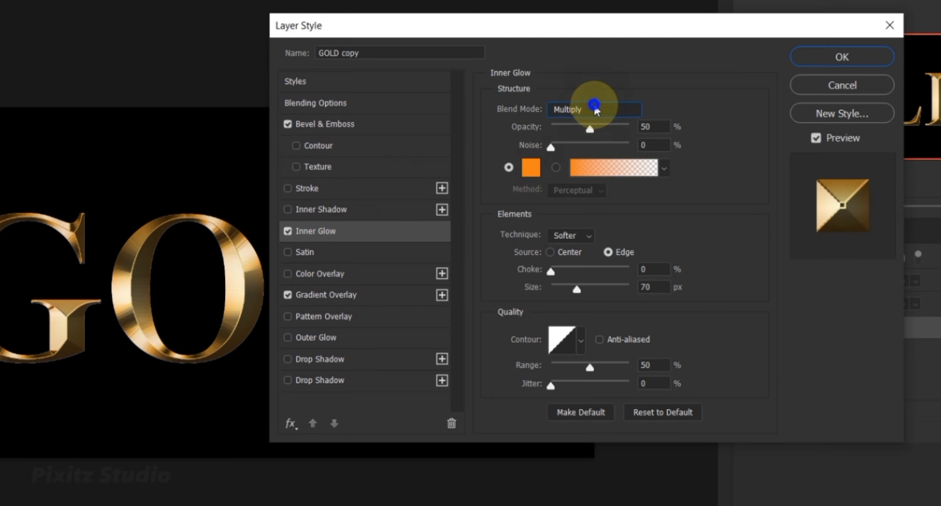
{"action": "left_click", "coordinate": [591, 172]}
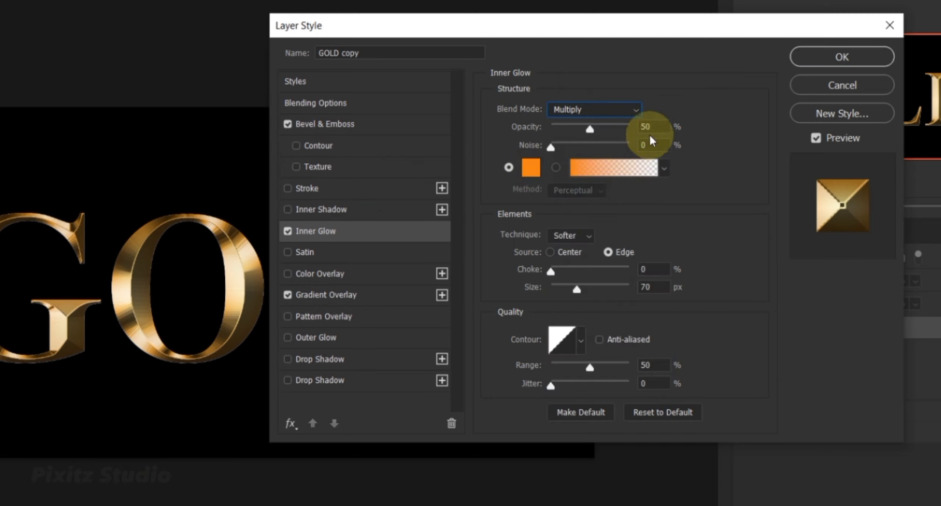
{"action": "left_click", "coordinate": [657, 129]}
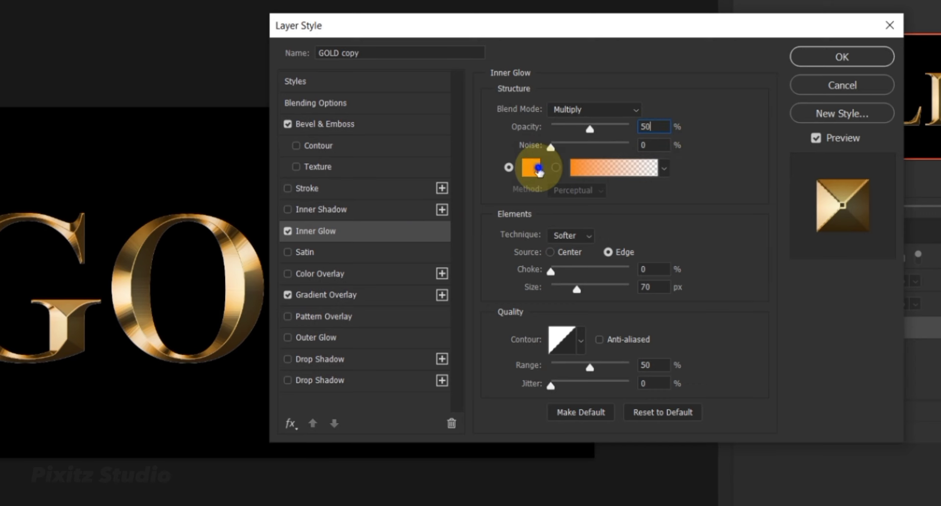
Set the Inner Glow color to e8801f.
{"action": "left_click", "coordinate": [531, 167]}
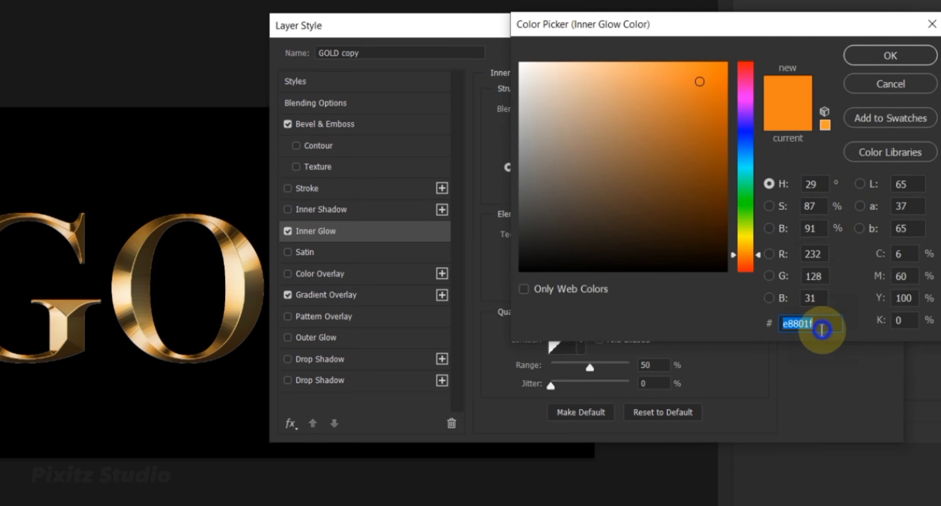
{"action": "left_click", "coordinate": [822, 325]}
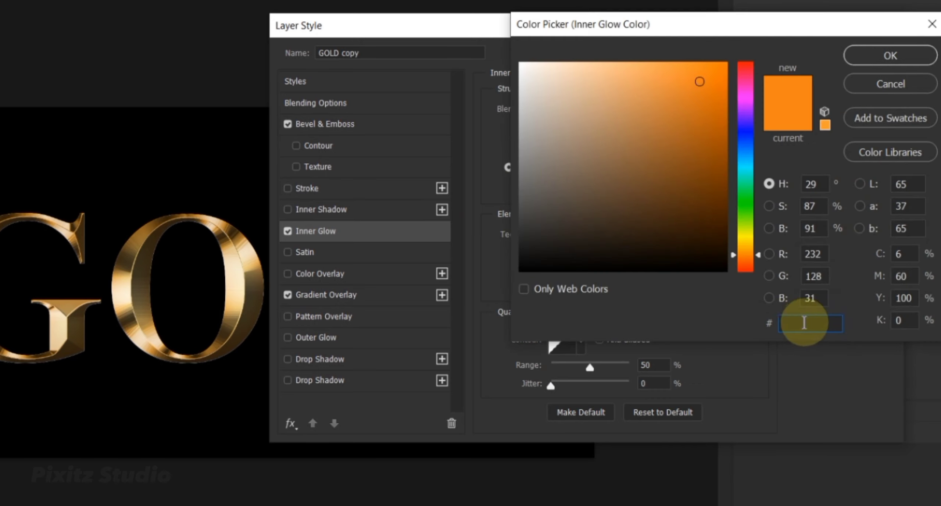
{"action": "left_click", "coordinate": [856, 54]}
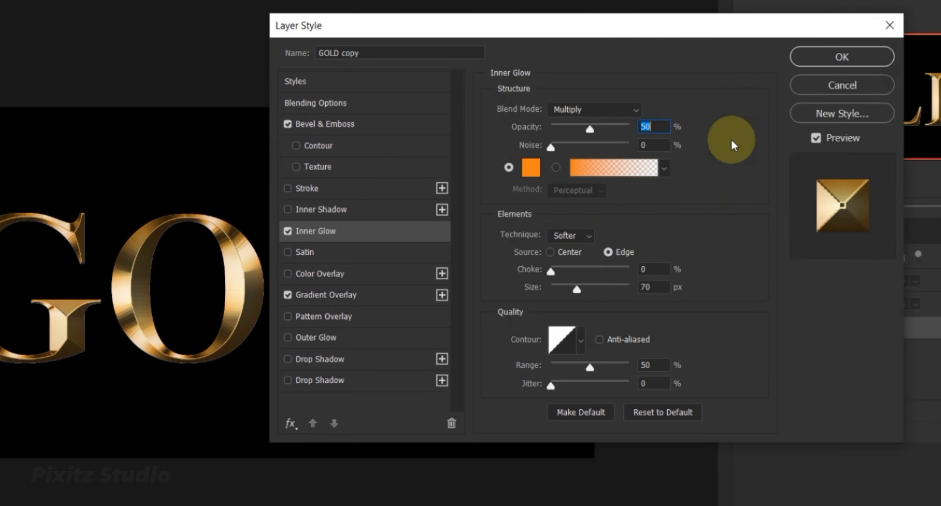
Use the Softer technique, a 70 px size and a 50% range for the Inner Glow, and apply the layer styles.
{"action": "left_click", "coordinate": [588, 237]}
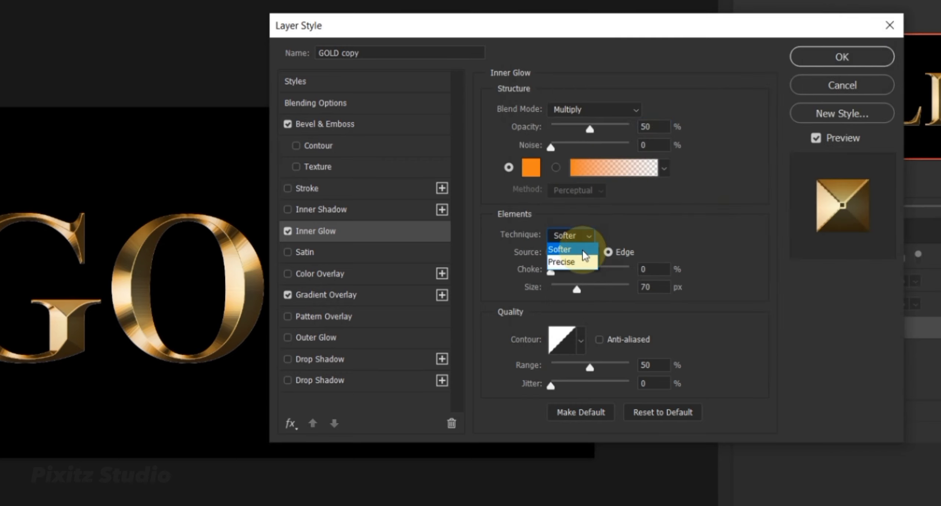
{"action": "left_click", "coordinate": [577, 248]}
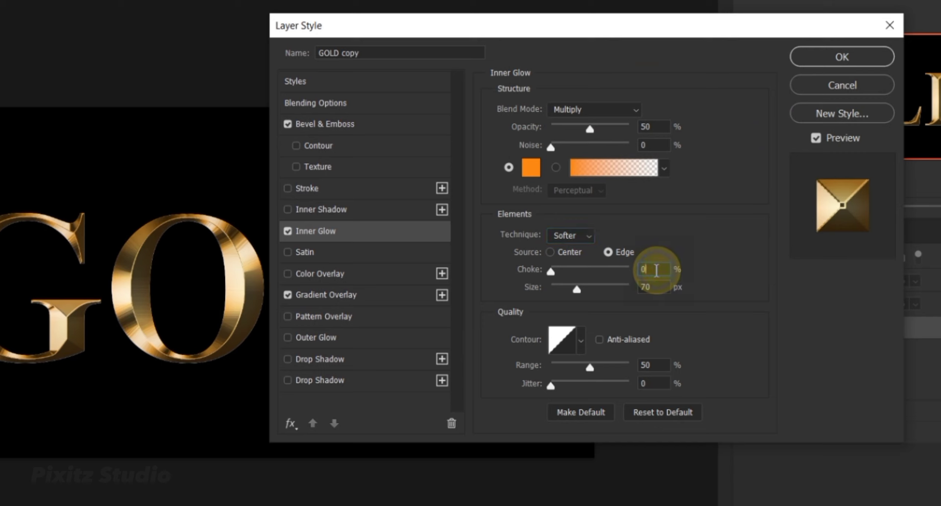
{"action": "left_click", "coordinate": [660, 289]}
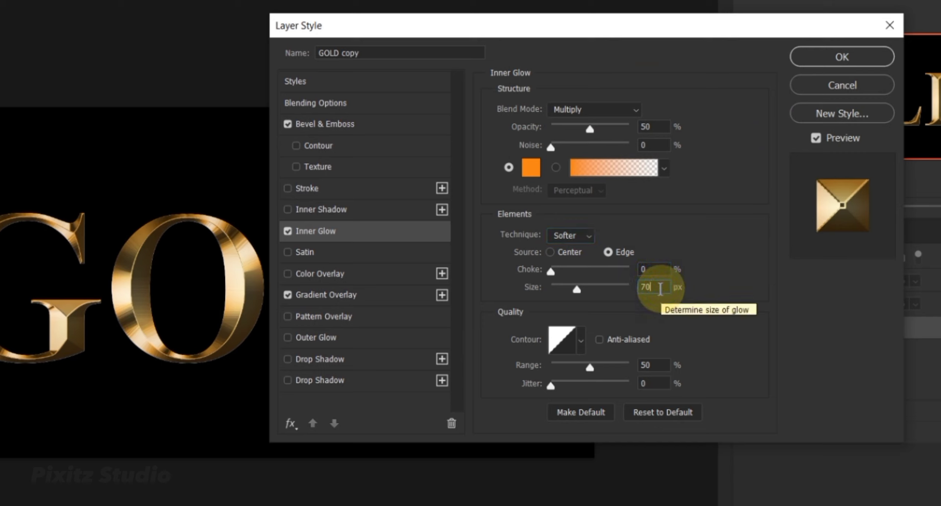
{"action": "left_click", "coordinate": [660, 362]}
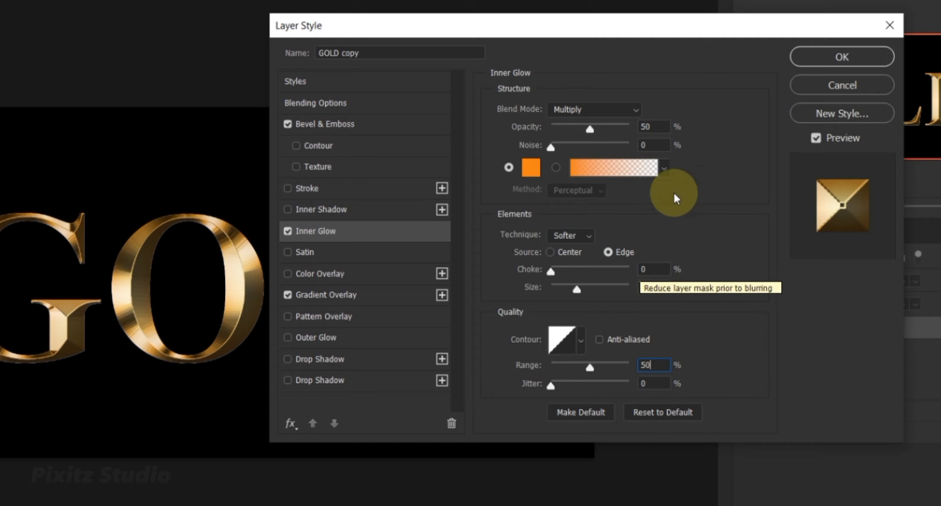
{"action": "left_click", "coordinate": [799, 62]}
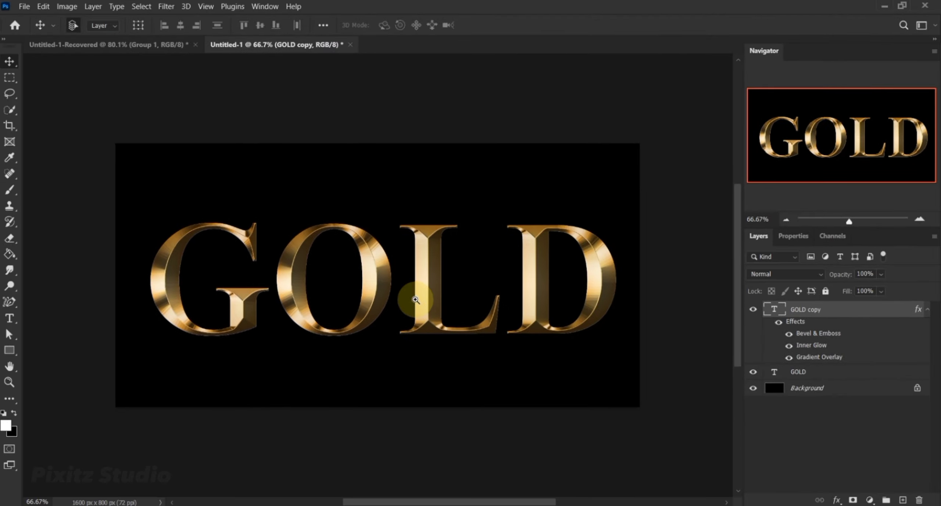
Add an 8 px outside Stroke with the Gradient fill type to the original GOLD layer.
{"action": "key", "text": "z"}
{"action": "left_click", "coordinate": [415, 299]}
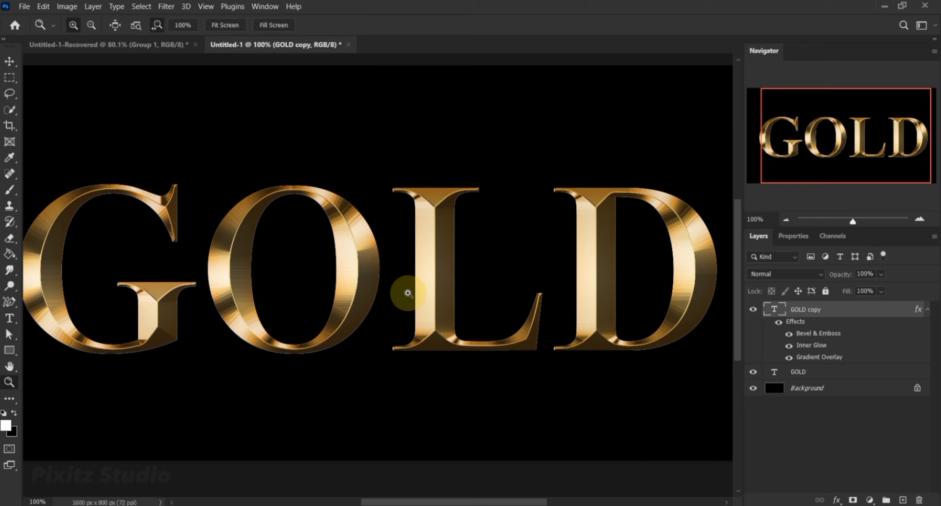
{"action": "key", "text": "h"}
{"action": "left_click_drag", "start_coordinate": [408, 293], "coordinate": [440, 297]}
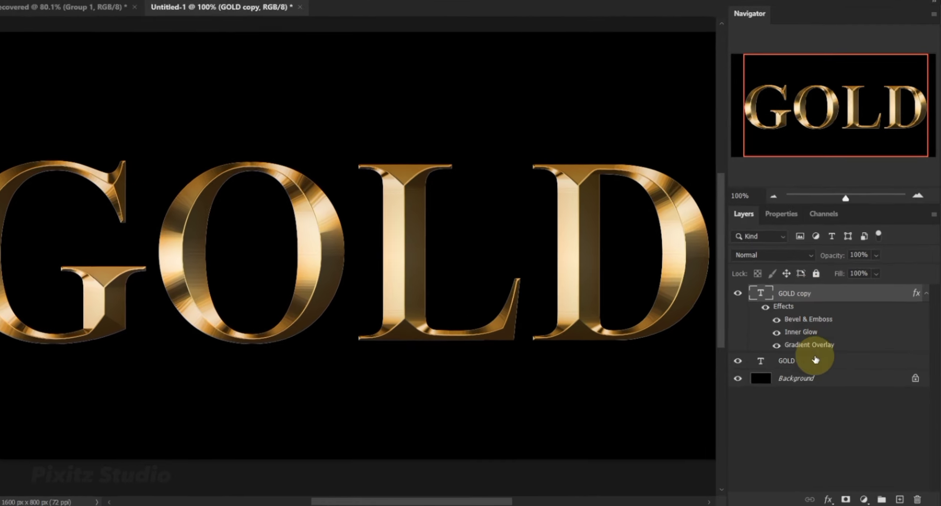
{"action": "left_click", "coordinate": [815, 361]}
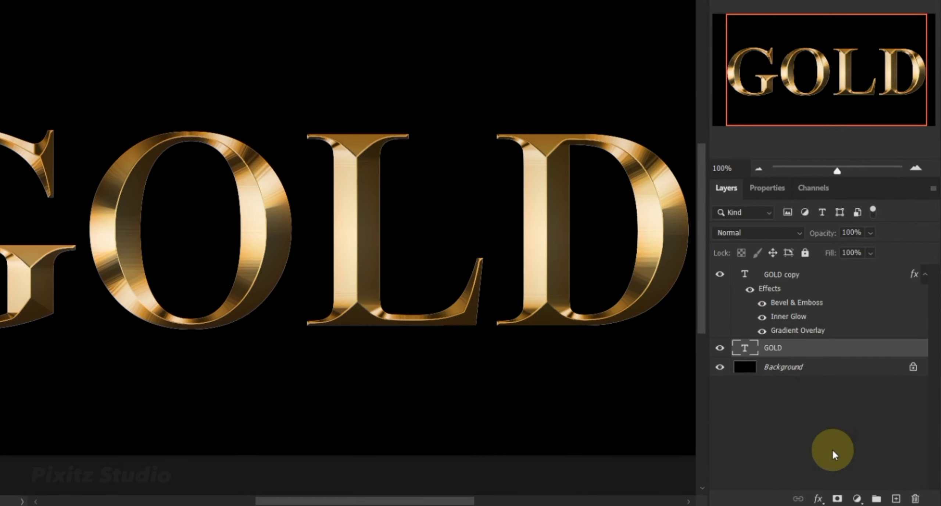
{"action": "left_click", "coordinate": [819, 498]}
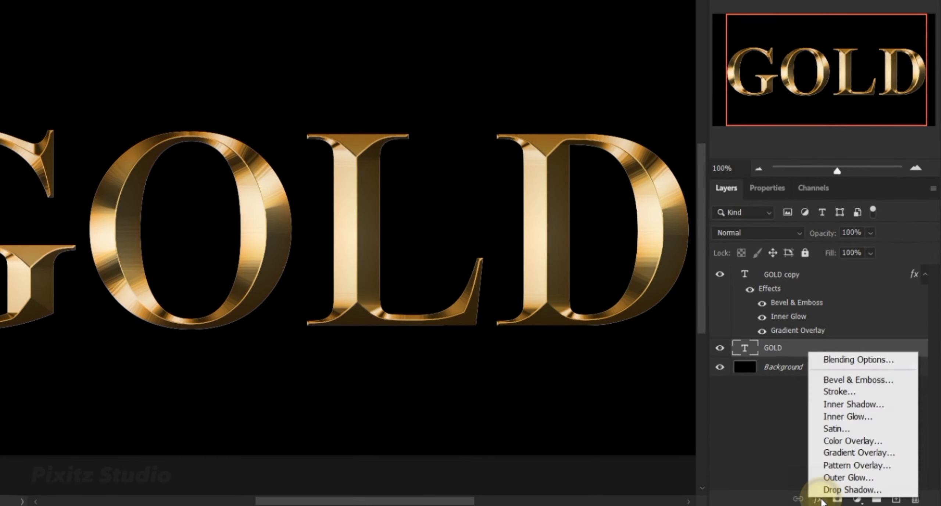
{"action": "left_click", "coordinate": [835, 391]}
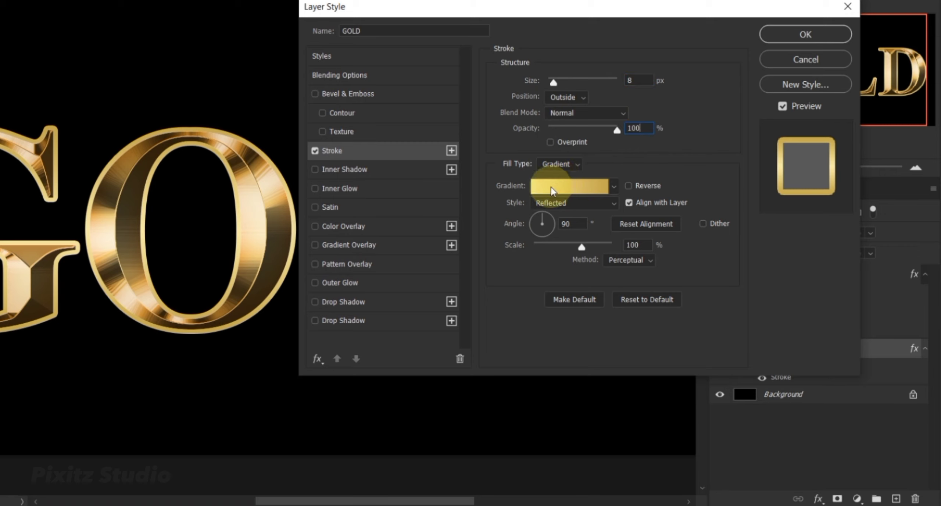
{"action": "left_click", "coordinate": [571, 165]}
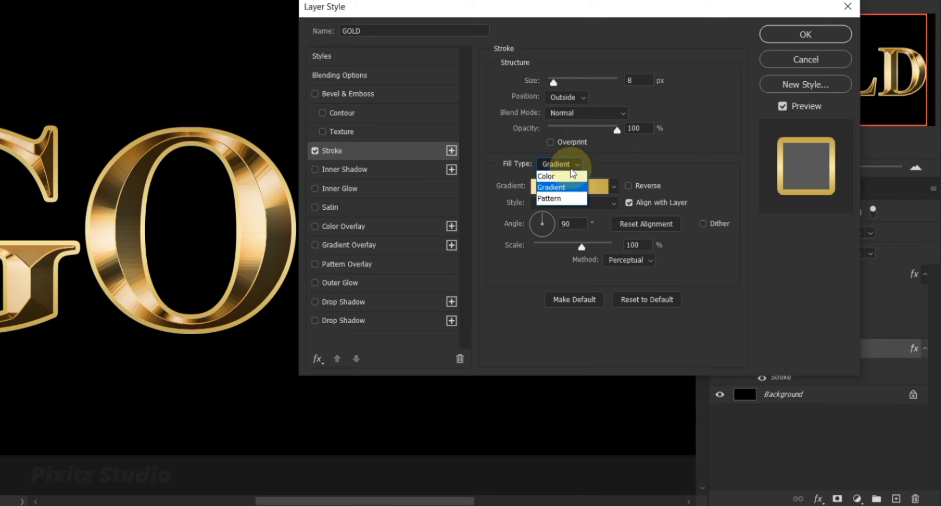
{"action": "left_click", "coordinate": [564, 188]}
Fill the GOLD layer's stroke with the Gold gradient in the Reflected style at 100% scale.
{"action": "left_click", "coordinate": [565, 186]}
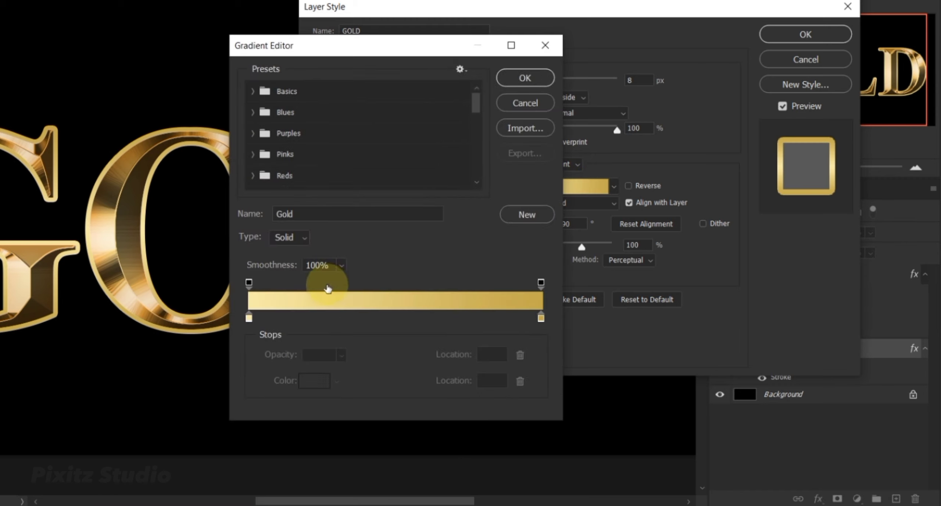
{"action": "scroll", "coordinate": [311, 180], "scroll_direction": "down", "scroll_amount": 5}
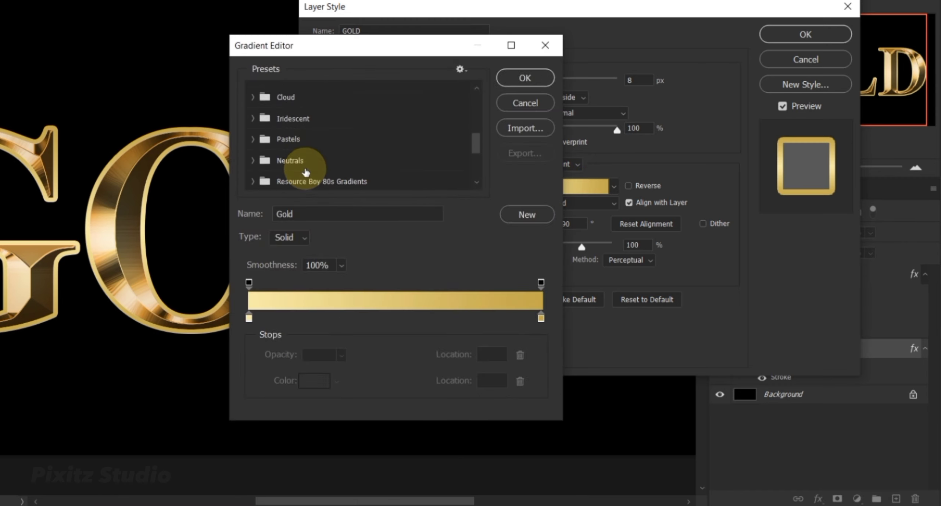
{"action": "scroll", "coordinate": [305, 173], "scroll_direction": "down", "scroll_amount": 3}
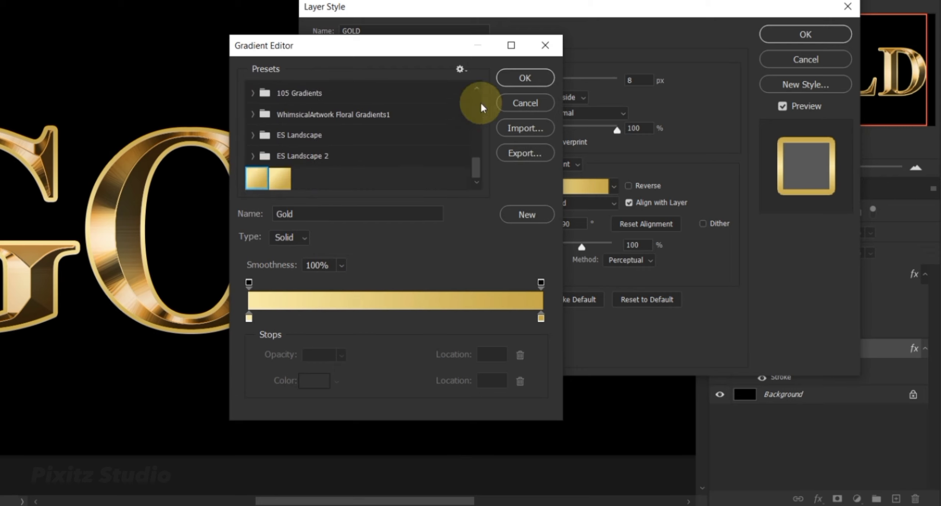
{"action": "left_click", "coordinate": [504, 78]}
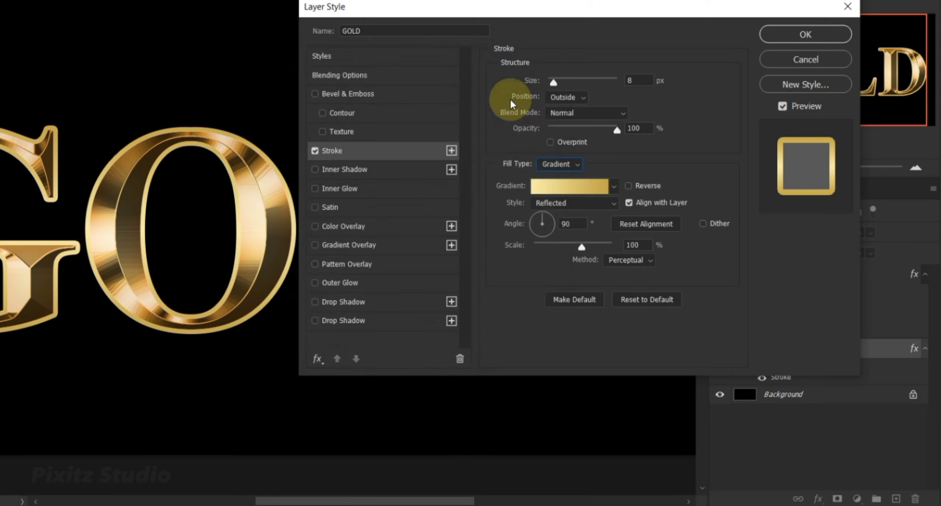
{"action": "left_click", "coordinate": [589, 203]}
{"action": "left_click", "coordinate": [584, 250]}
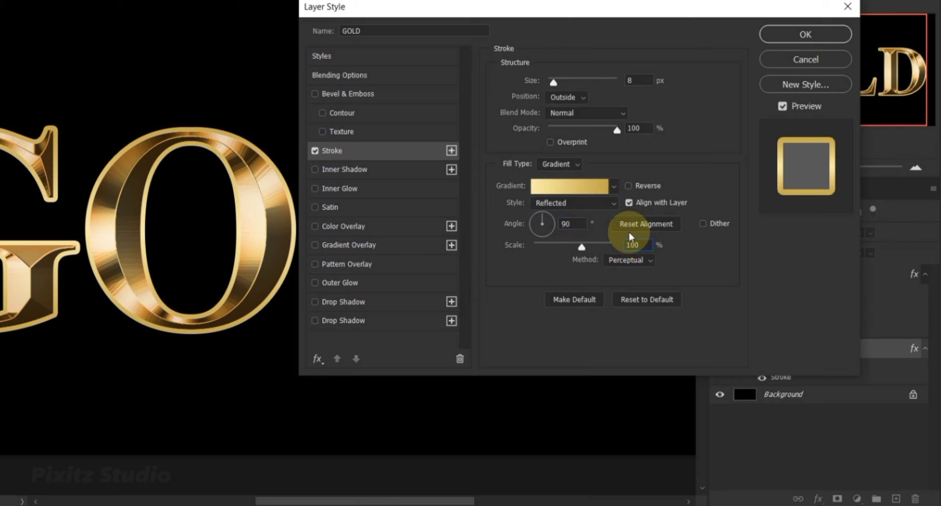
Enable Bevel & Emboss on the GOLD layer with the Stroke Emboss style.
{"action": "left_click", "coordinate": [371, 97]}
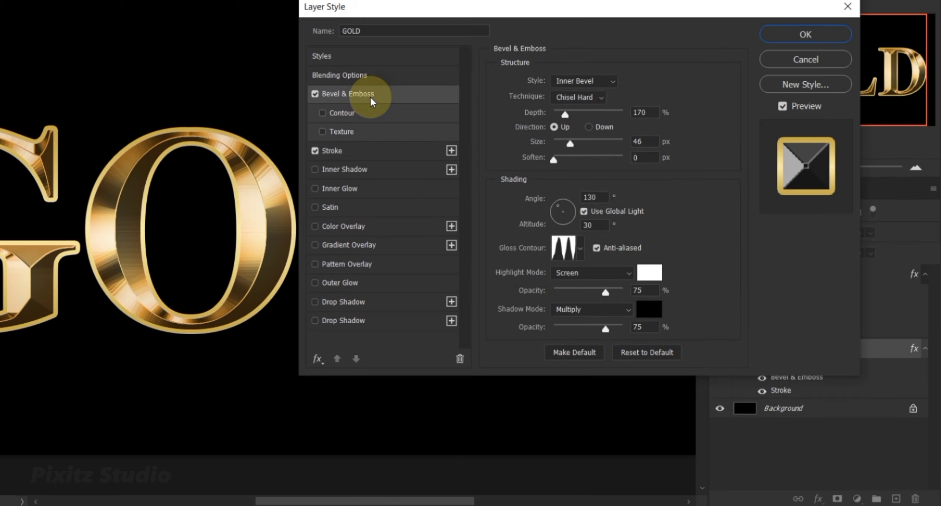
{"action": "left_click", "coordinate": [577, 79]}
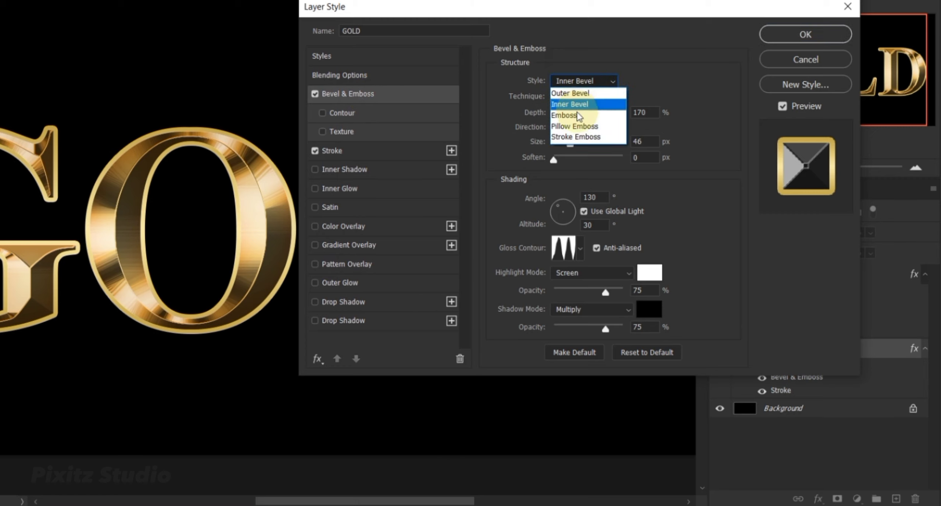
{"action": "left_click", "coordinate": [582, 138]}
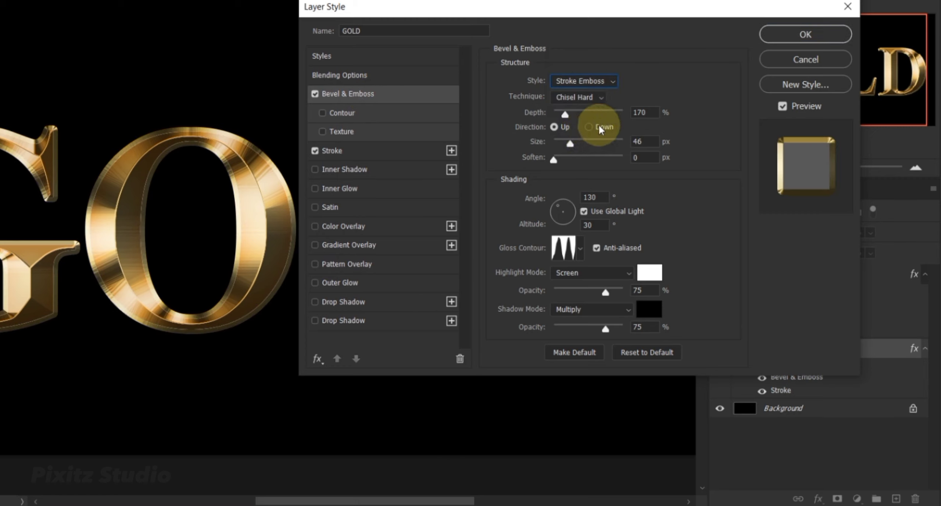
Set the stroke bevel's depth to 100% and size to 18 px, with its Contour option enabled.
{"action": "left_click_drag", "start_coordinate": [649, 115], "coordinate": [631, 113]}
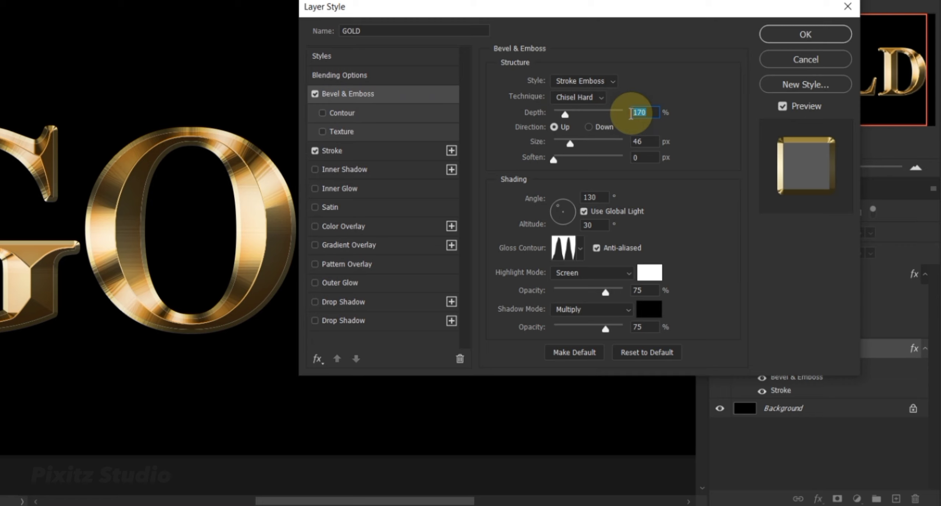
{"action": "type", "text": "100"}
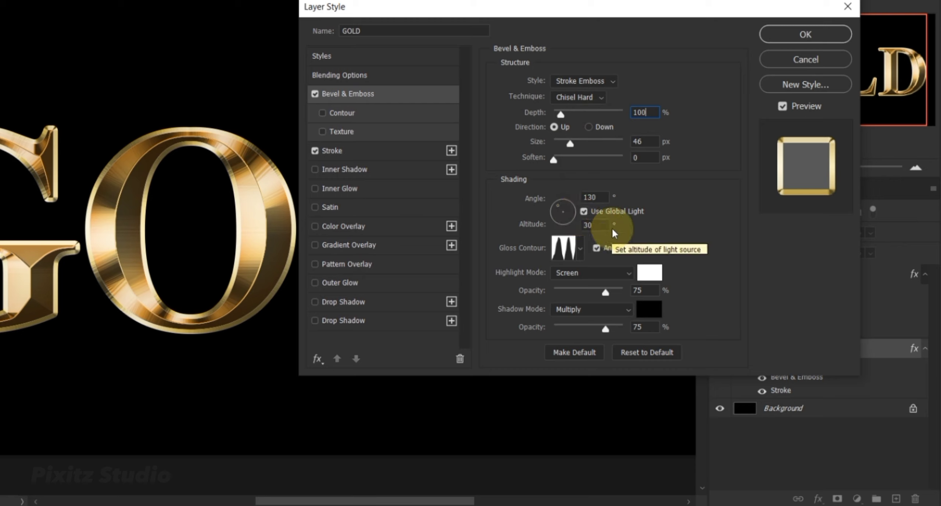
{"action": "left_click_drag", "start_coordinate": [569, 144], "coordinate": [564, 144]}
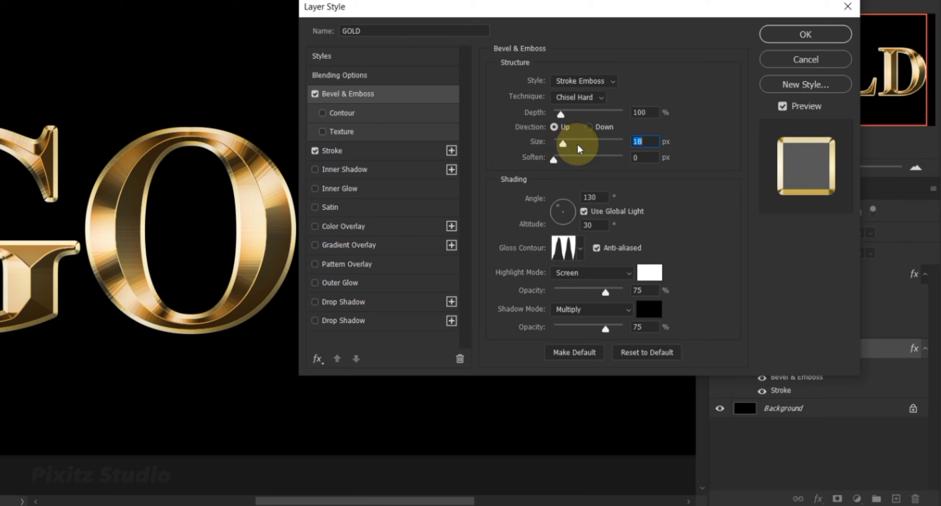
{"action": "left_click", "coordinate": [322, 113]}
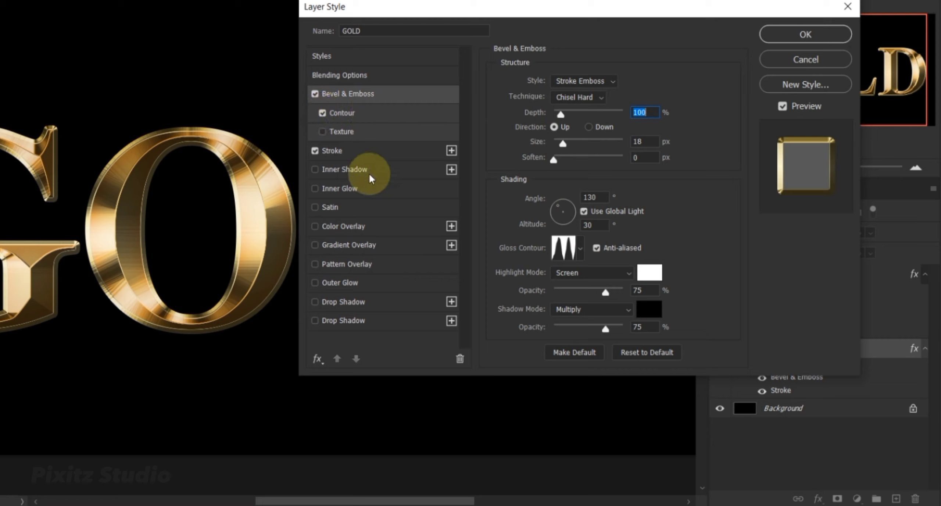
Enable Outer Glow on the GOLD layer with the Screen blend mode and 40% opacity.
{"action": "left_click", "coordinate": [358, 280]}
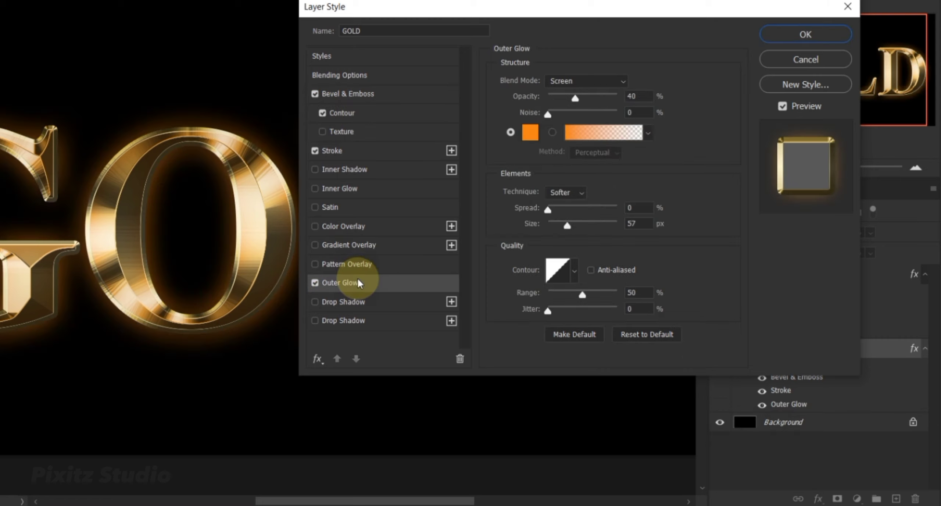
{"action": "left_click", "coordinate": [618, 82]}
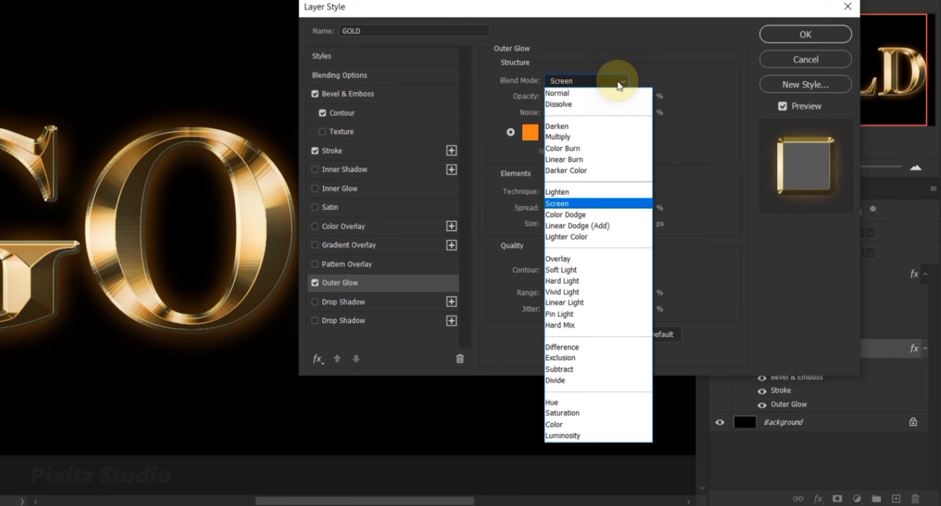
{"action": "left_click", "coordinate": [596, 202]}
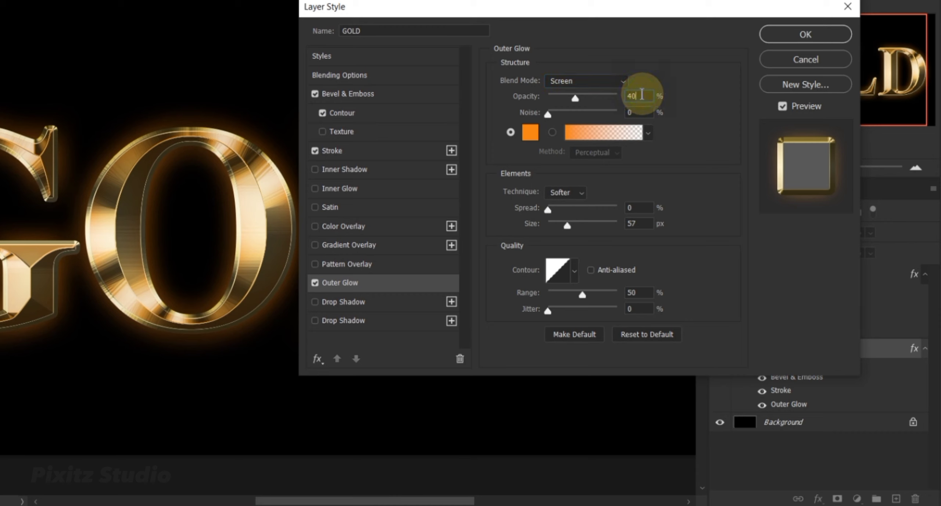
Use color e8801f and a 57 px size for the Outer Glow, and apply the GOLD layer's styles.
{"action": "left_click", "coordinate": [530, 132]}
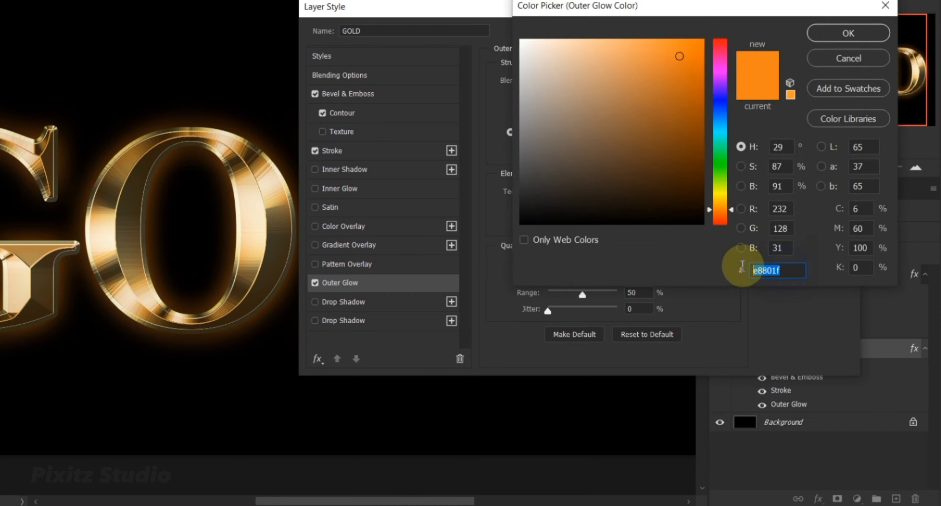
{"action": "left_click", "coordinate": [777, 269]}
{"action": "left_click", "coordinate": [822, 36]}
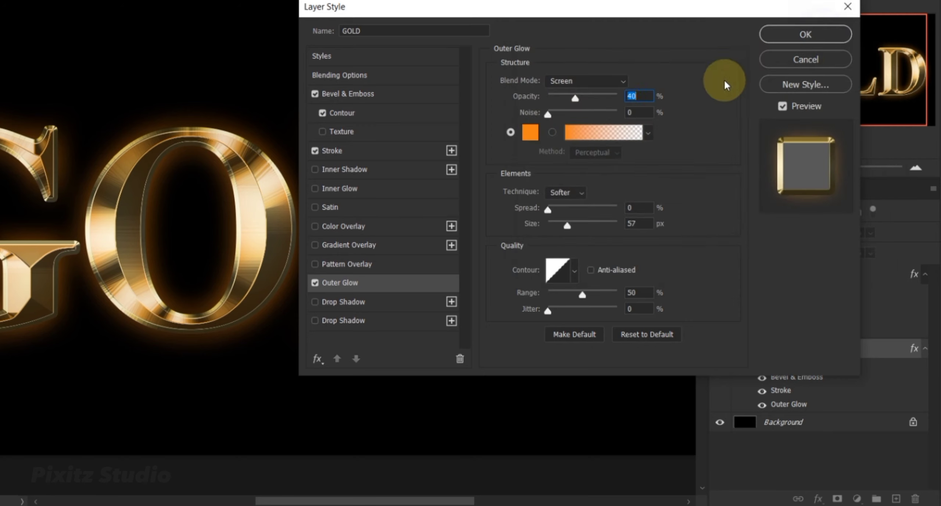
{"action": "left_click", "coordinate": [643, 224]}
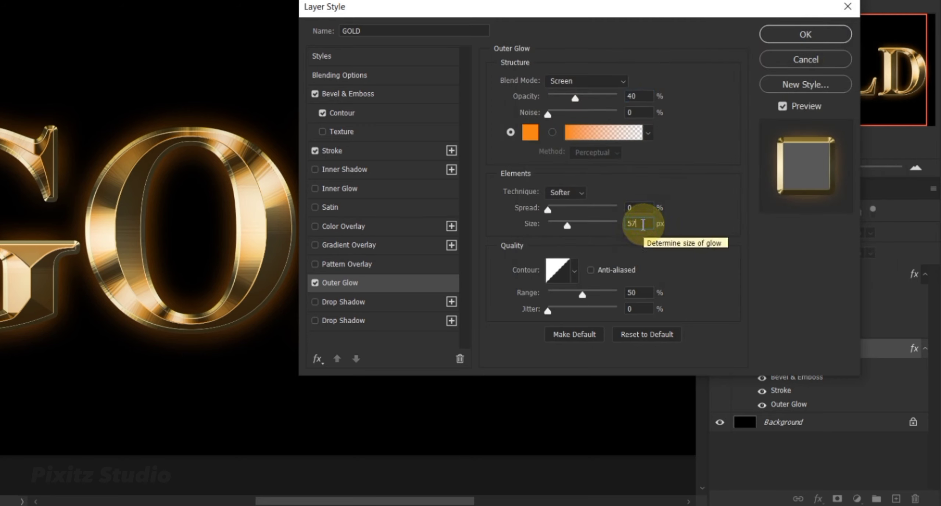
{"action": "left_click", "coordinate": [777, 33]}
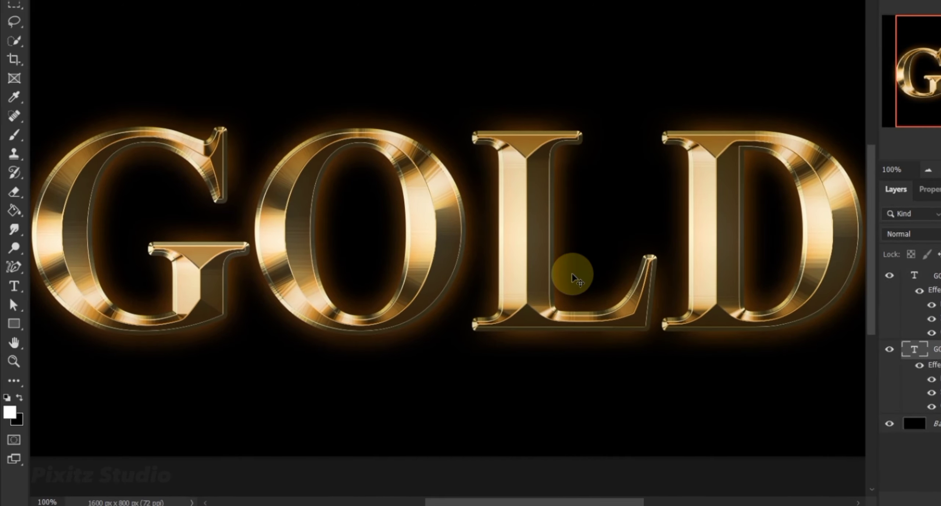
Create a new layer named Sparkle above the GOLD copy layer.
{"action": "scroll", "coordinate": [575, 279], "scroll_direction": "down", "scroll_amount": 1}
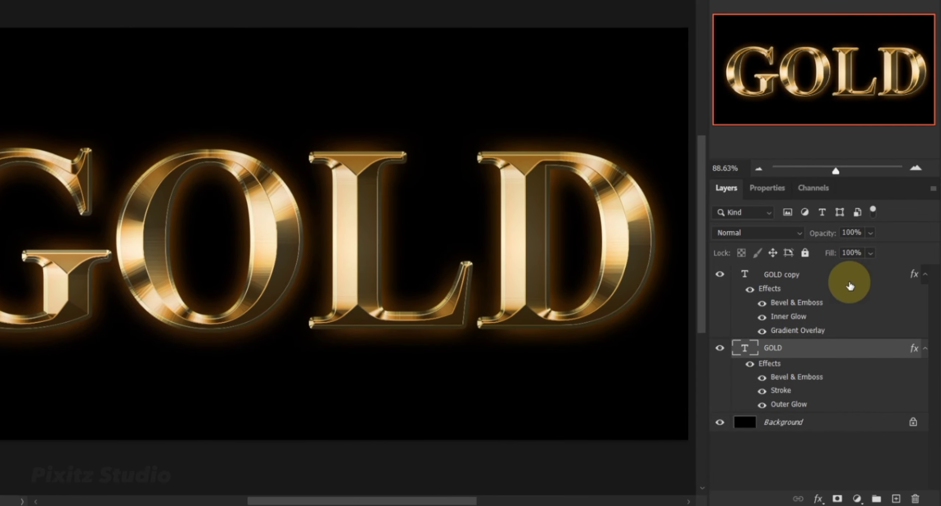
{"action": "left_click", "coordinate": [847, 279]}
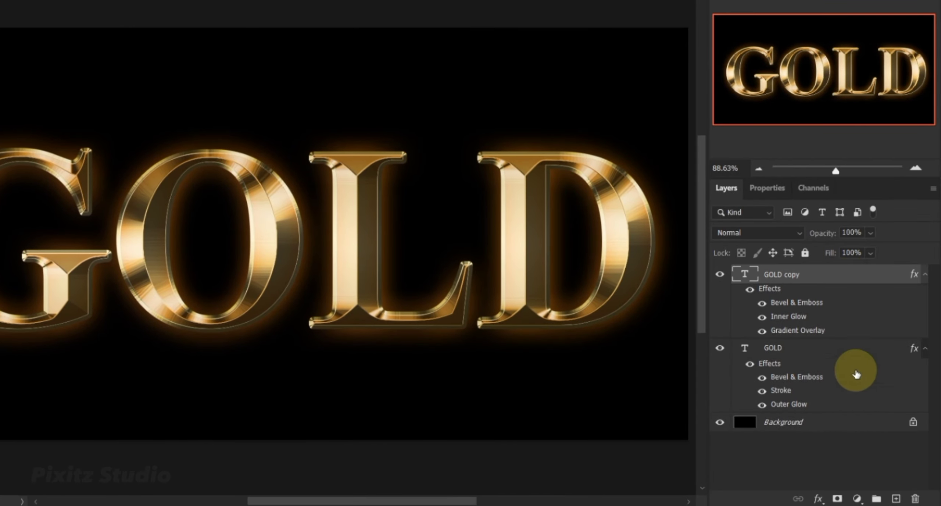
{"action": "left_click", "coordinate": [896, 498], "text": "alt"}
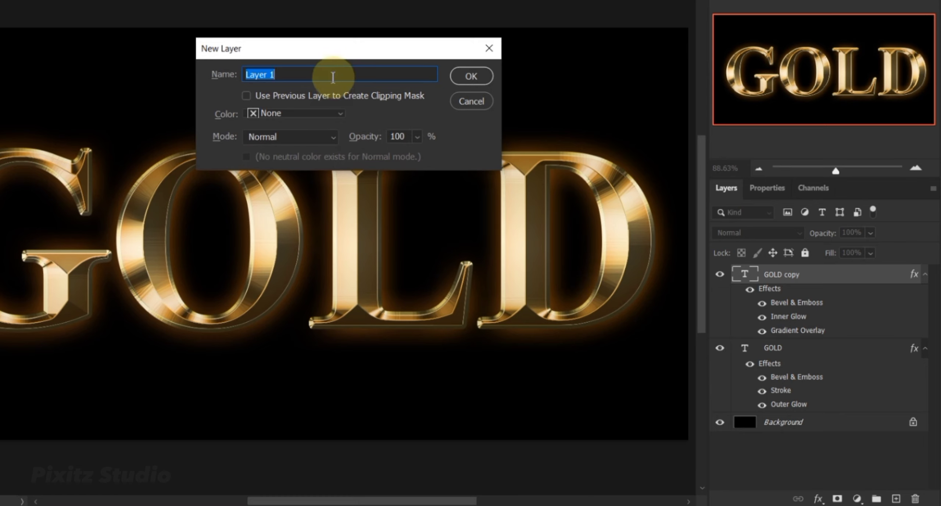
{"action": "type", "text": "Sparkle"}
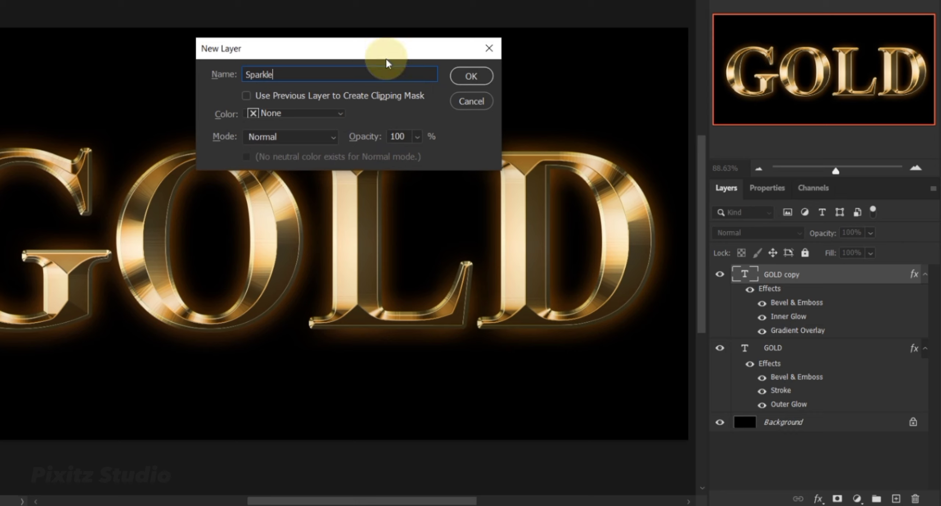
{"action": "left_click", "coordinate": [476, 76]}
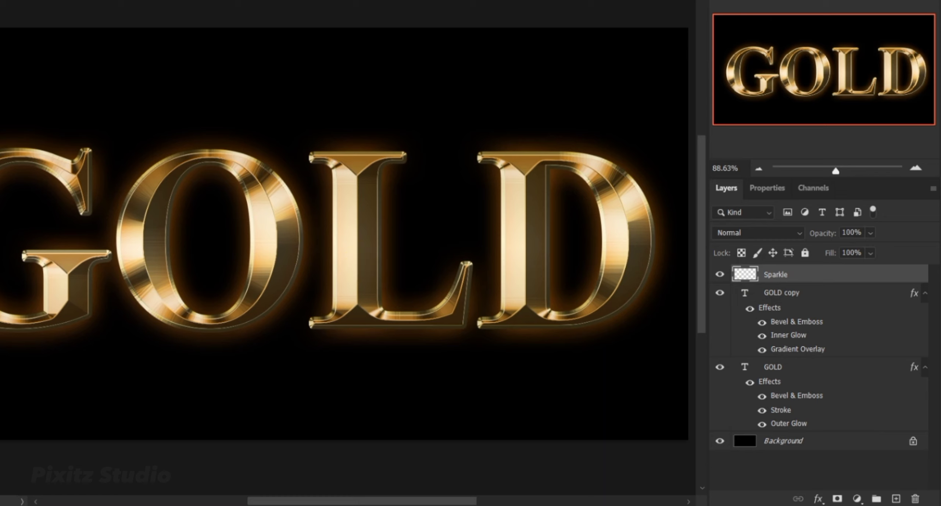
Stamp white sparkles with the 60 px Crosshatch 4 brush on the G's upper tip and crossbar end, the L's foot tip and the D's upper-left corner.
{"action": "right_click", "coordinate": [262, 105]}
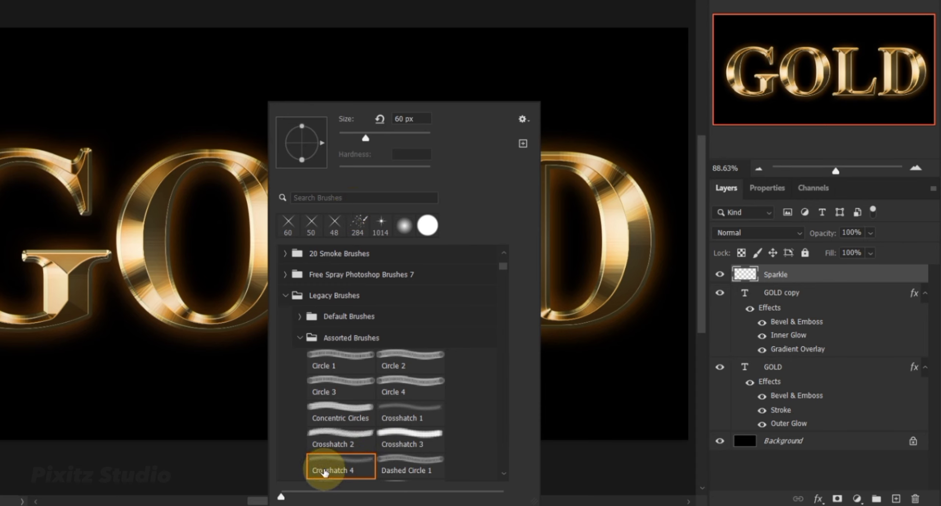
{"action": "left_click", "coordinate": [137, 237]}
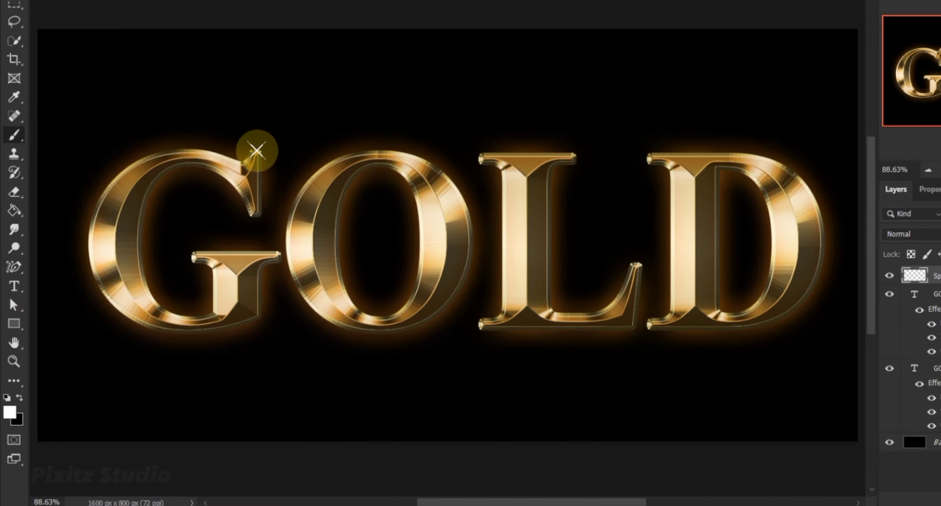
{"action": "left_click", "coordinate": [257, 150]}
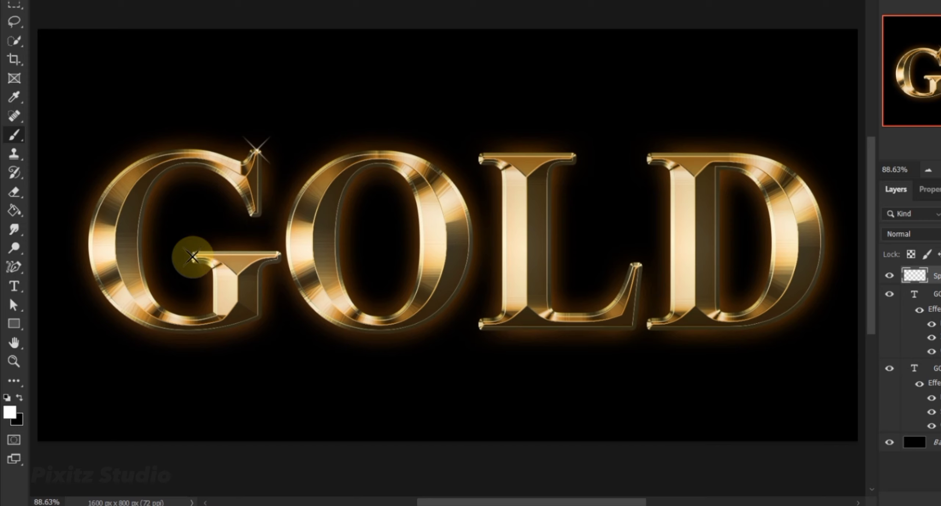
{"action": "left_click", "coordinate": [191, 257]}
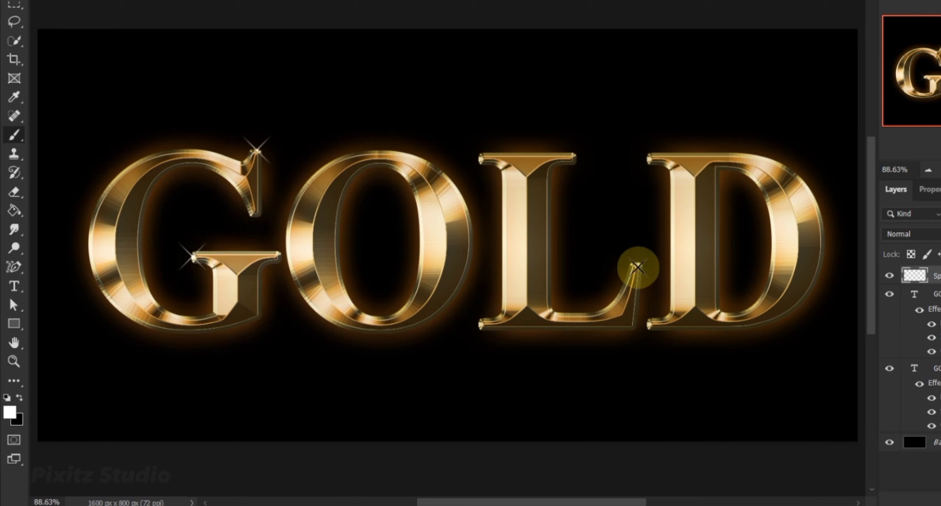
{"action": "left_click", "coordinate": [636, 264]}
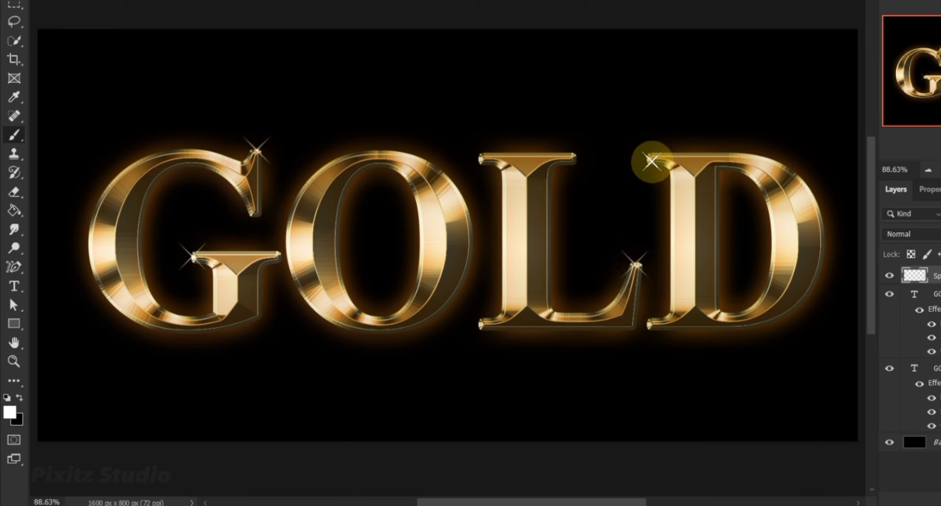
{"action": "left_click", "coordinate": [649, 158]}
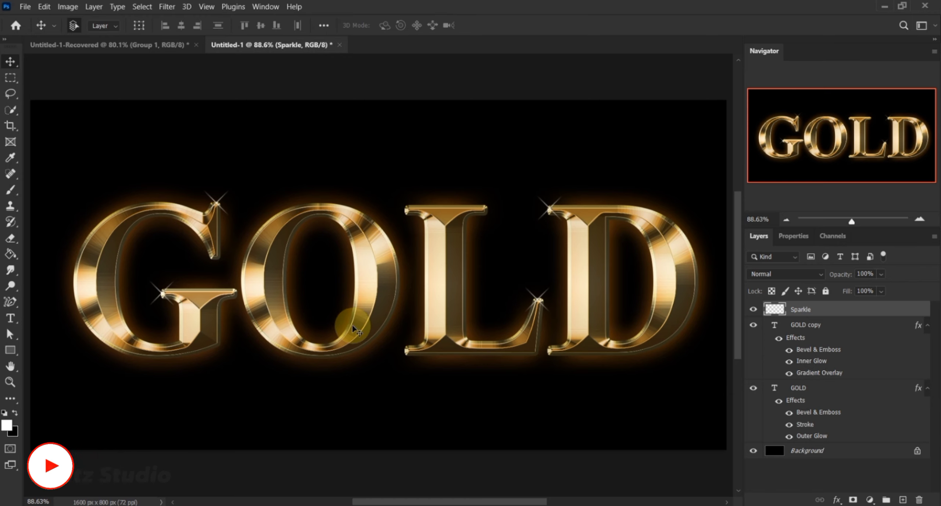
View the Untitled-1-Recovered document for comparison and return to the Untitled-1 document.
{"action": "left_click", "coordinate": [152, 45]}
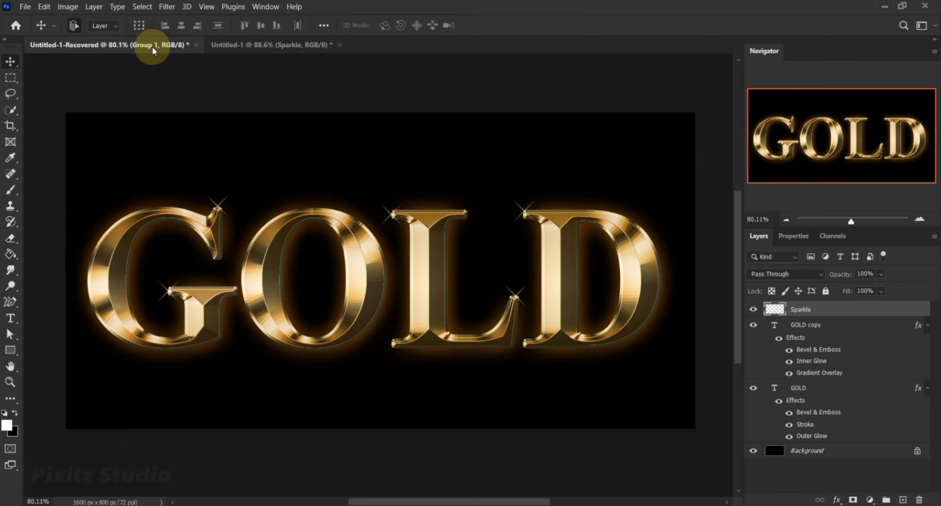
{"action": "left_click", "coordinate": [228, 45]}
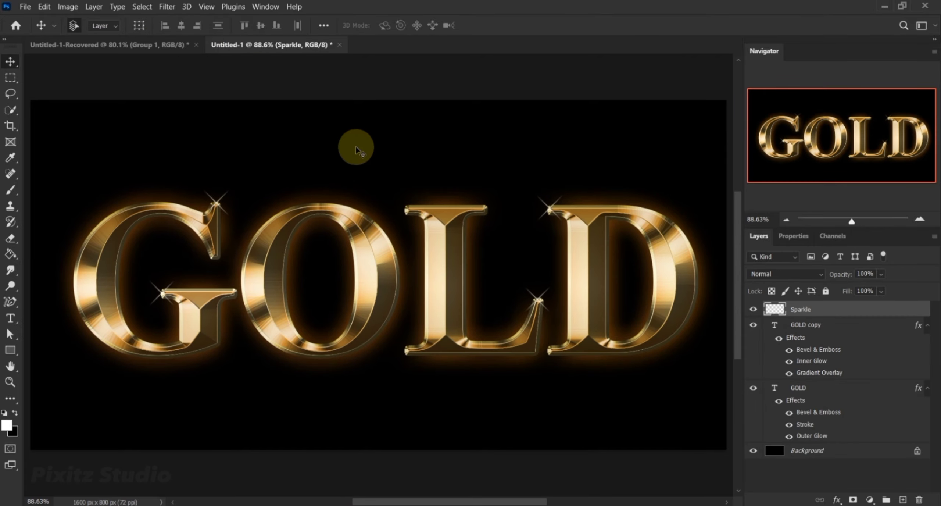